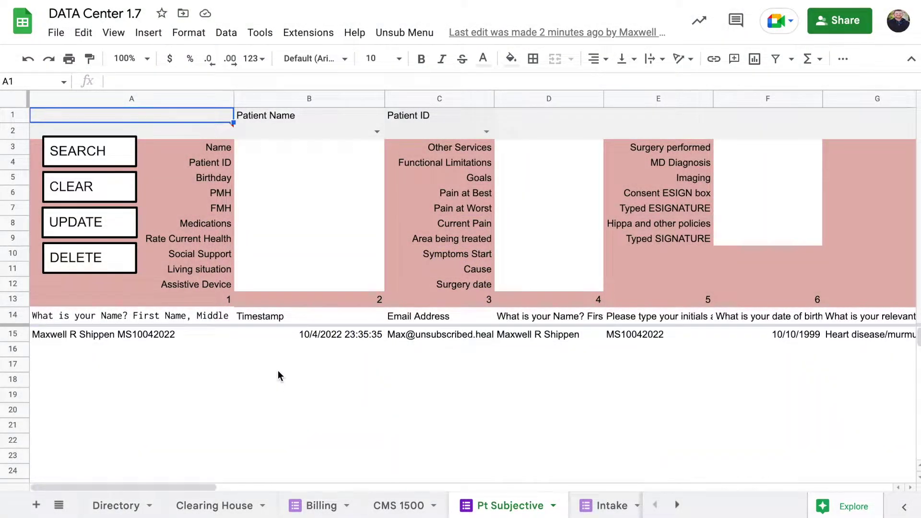
Look over the Unsub Menu's form list, dismiss it, and select the stored response's timestamp.
left_click(402, 33)
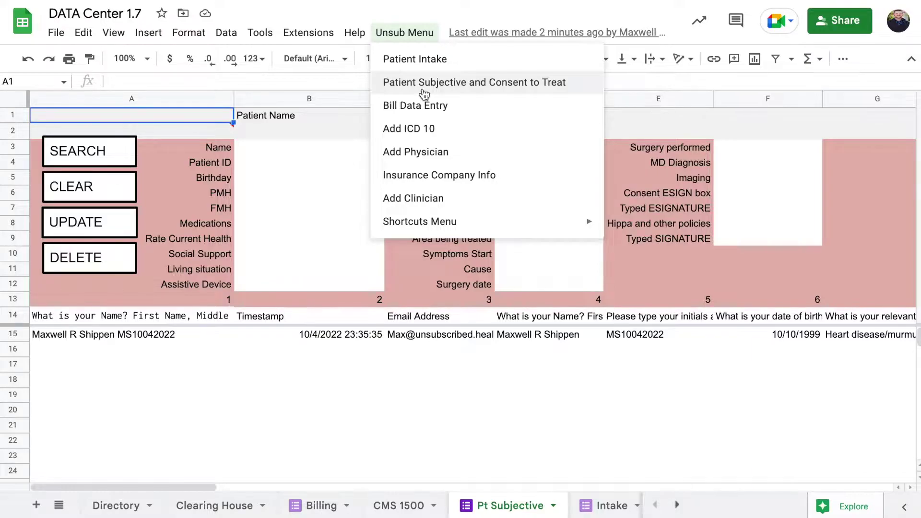
left_click(323, 350)
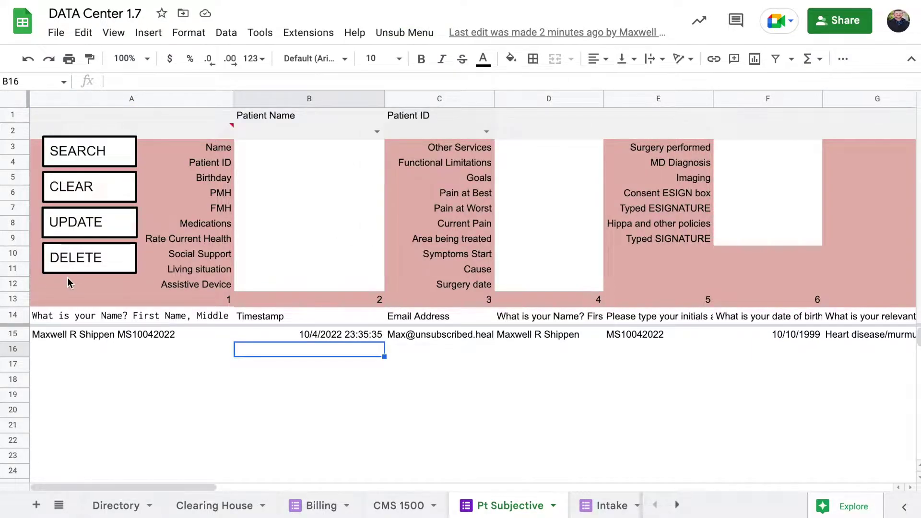
left_click(302, 335)
Scroll along the stored response row, then list the patient names in the B2 dropdown.
scroll(349, 342, "right", 3)
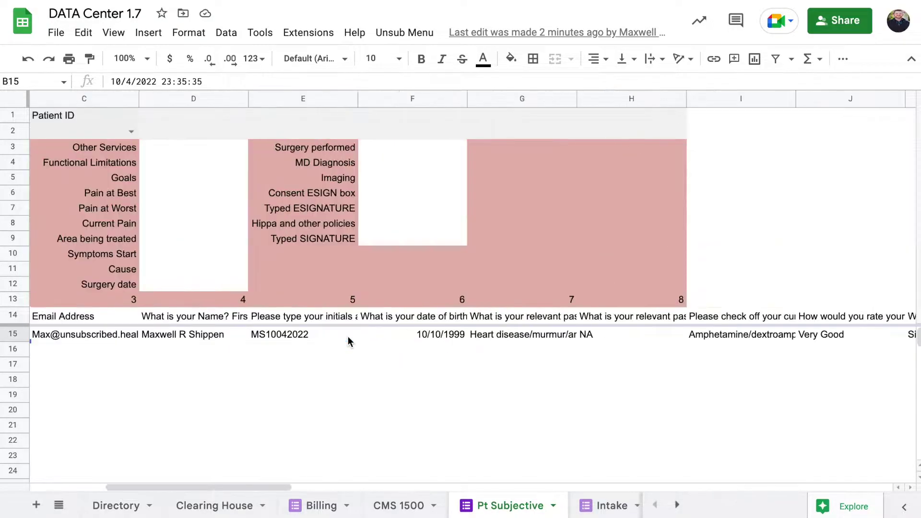
scroll(348, 338, "right", 1)
scroll(349, 338, "right", 5)
scroll(348, 338, "right", 4)
scroll(348, 338, "left", 10)
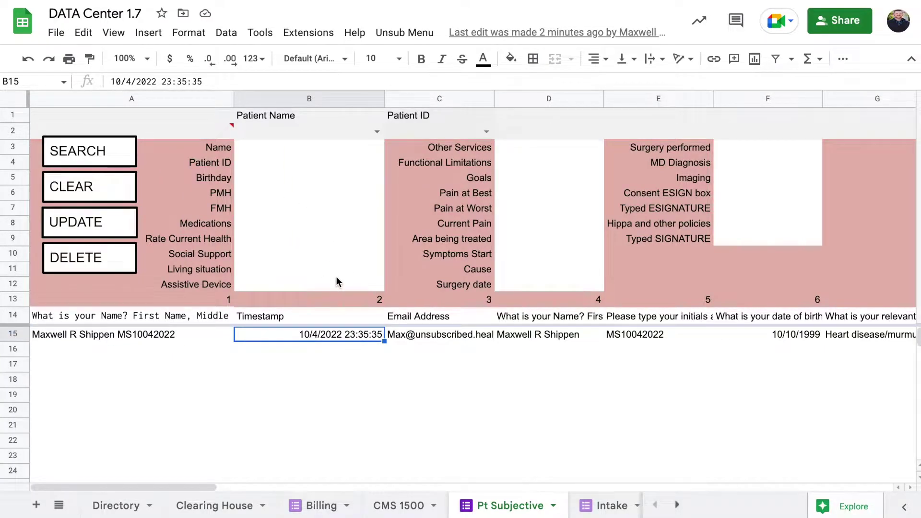
left_click(377, 132)
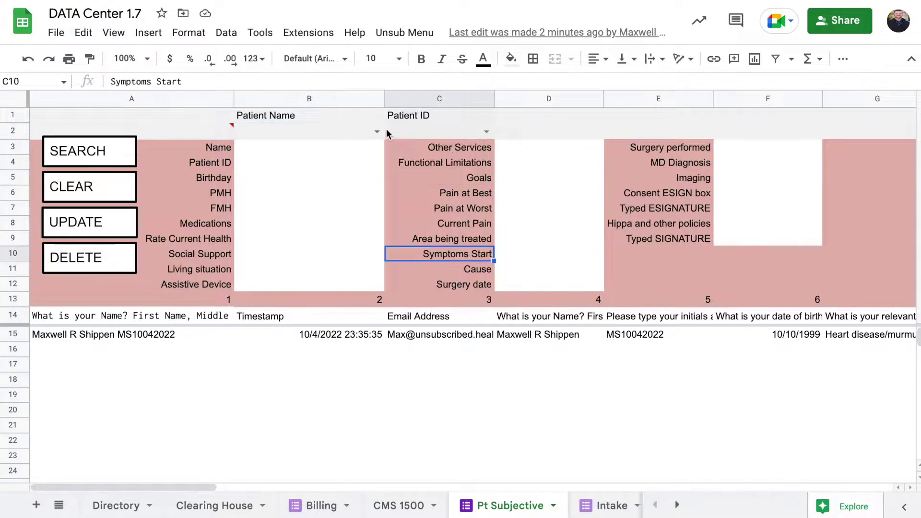
left_click(377, 132)
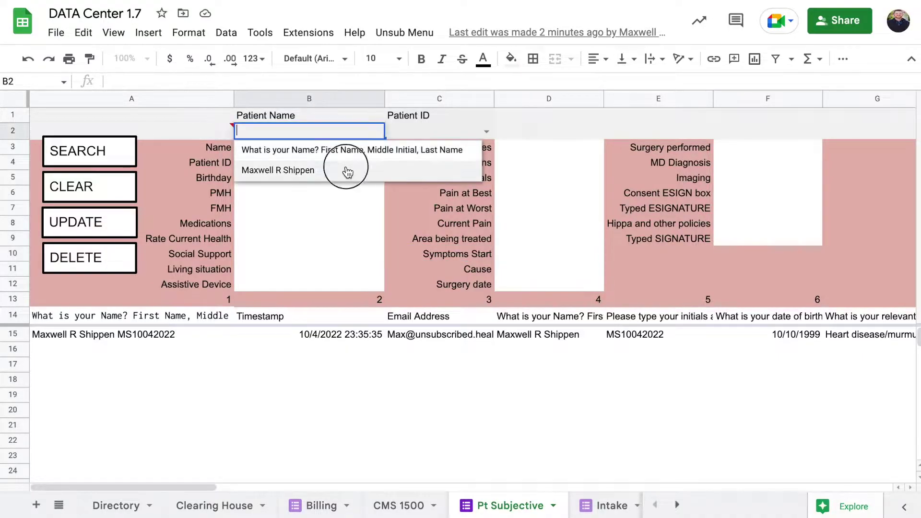
Choose the patient name in B2 and the matching ID in C2, then run SEARCH.
key("Return")
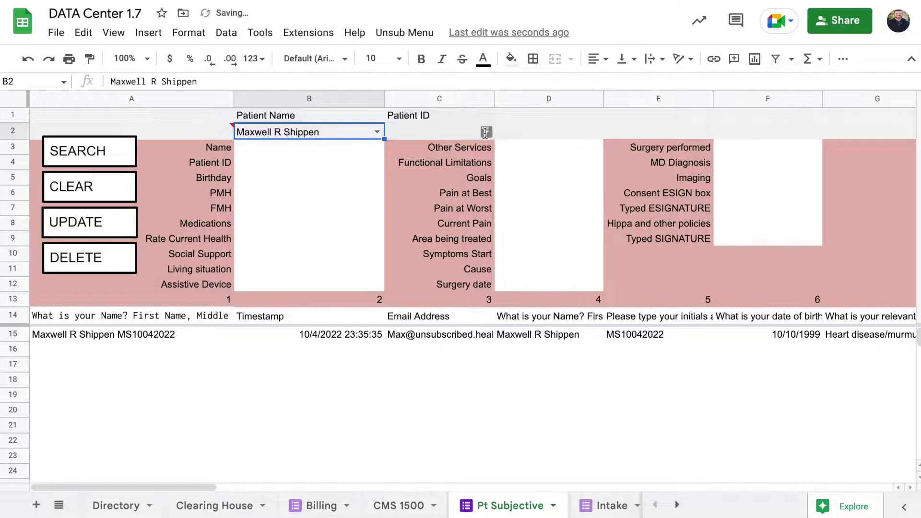
left_click(487, 131)
left_click(460, 150)
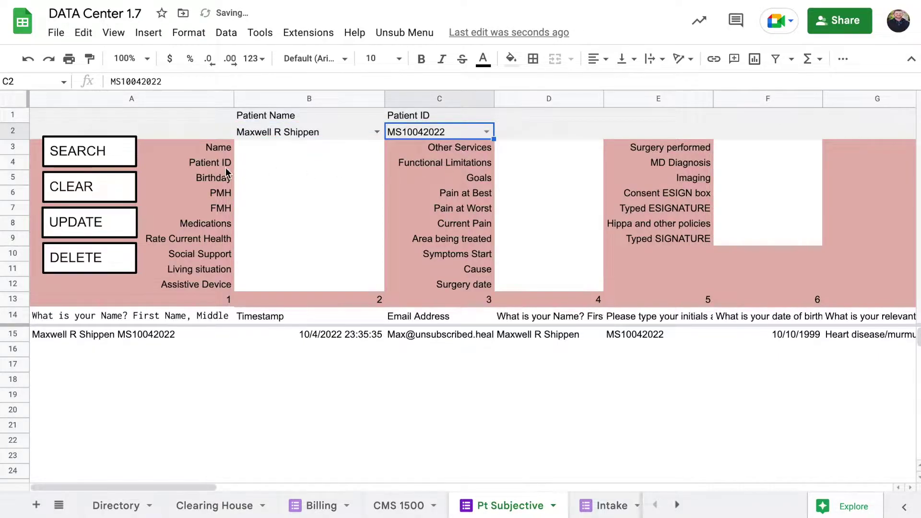
left_click(97, 160)
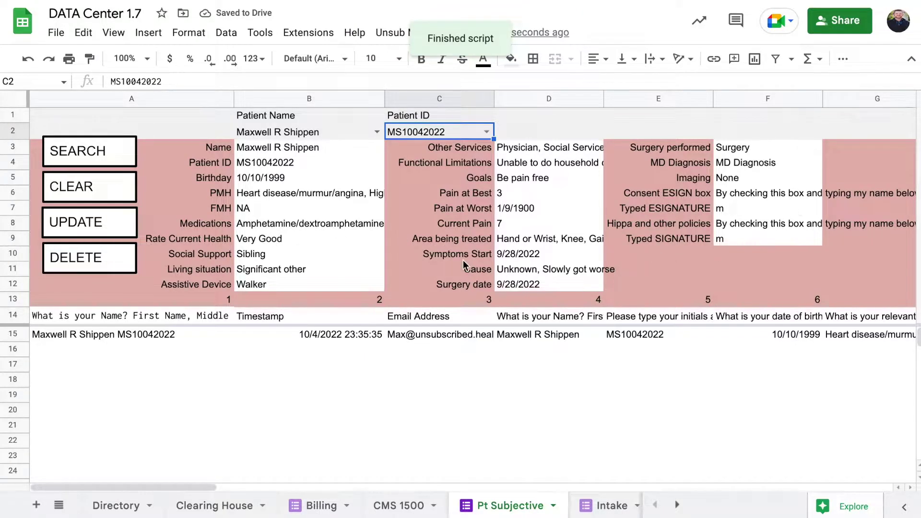
left_click(293, 178)
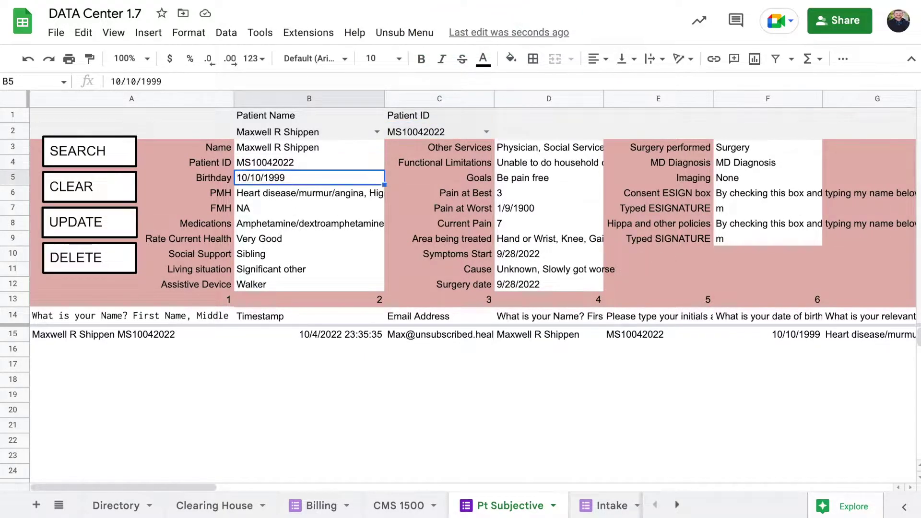
key("Down")
key("Down")
key("Down")
key("Down")
key("Down")
key("Down")
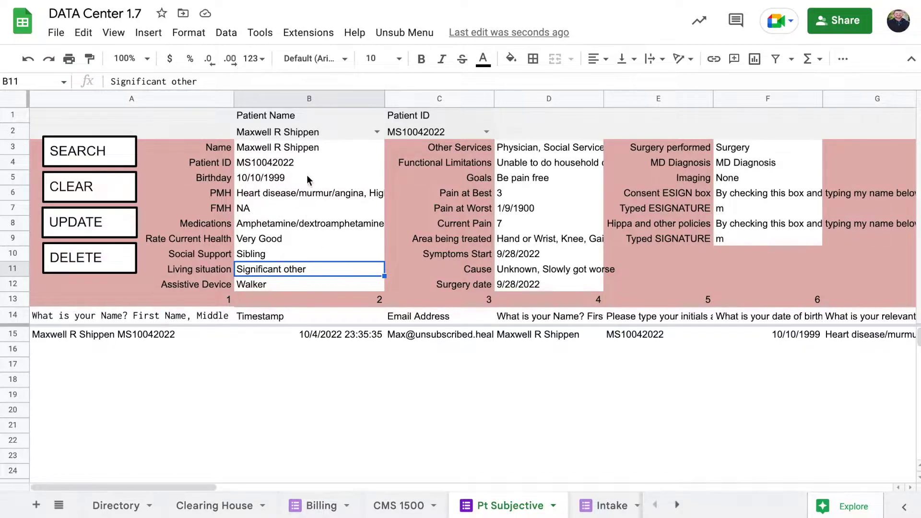
left_click(503, 334)
scroll(503, 334, "right", 5)
scroll(503, 334, "right", 5)
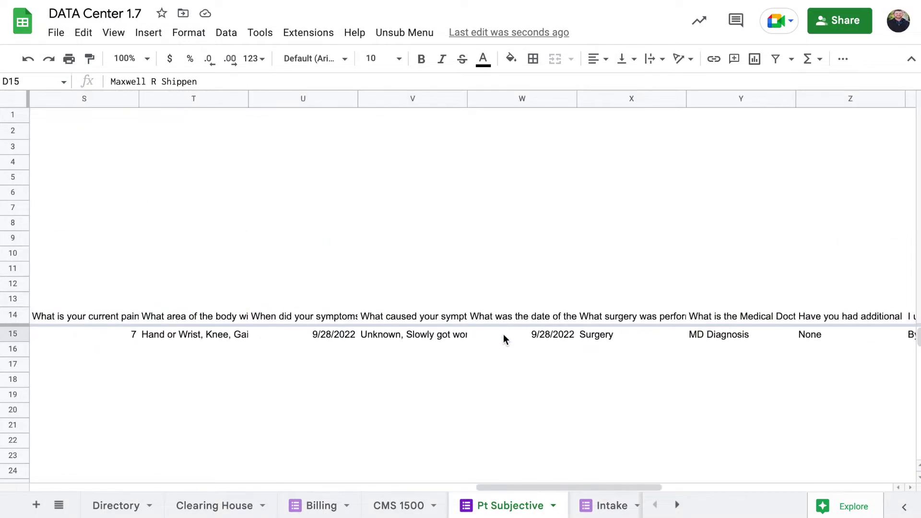
scroll(503, 334, "left", 10)
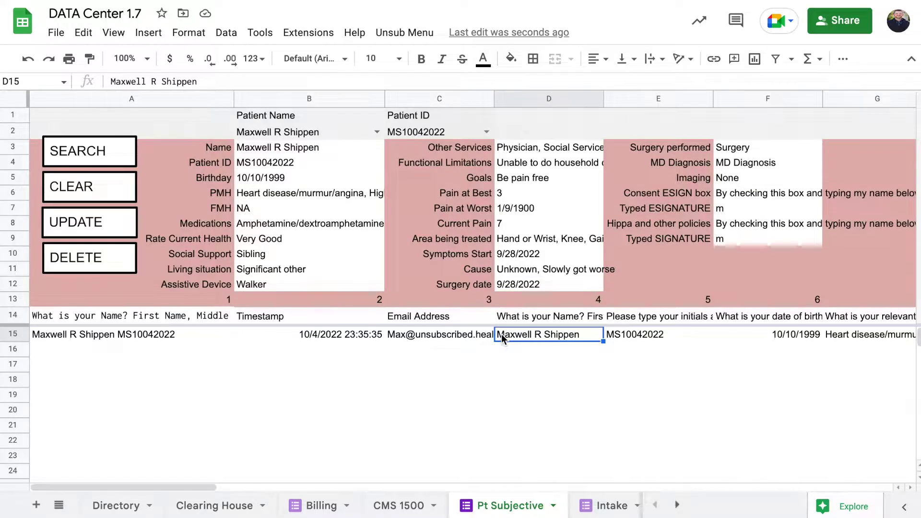
left_click(416, 42)
Launch the Patient Subjective and Consent to Treat form, then bring up Tools > Manage form.
left_click(431, 84)
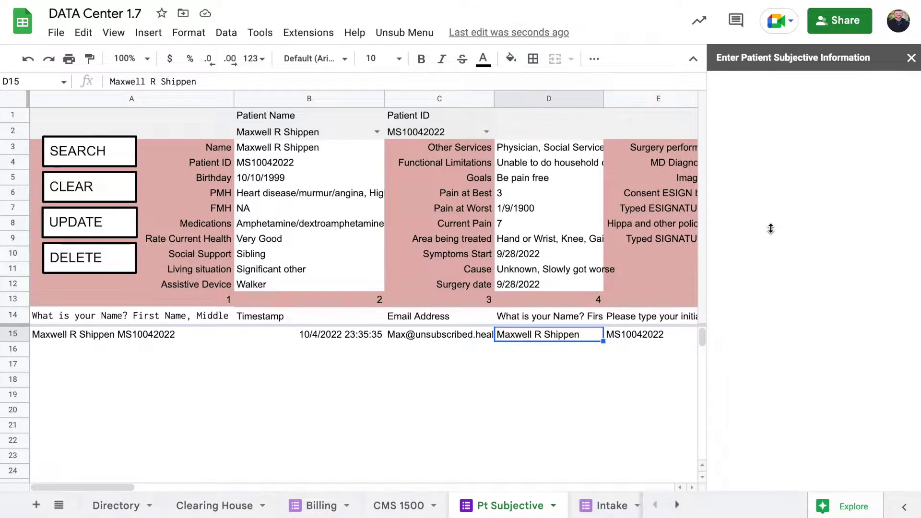
left_click(308, 34)
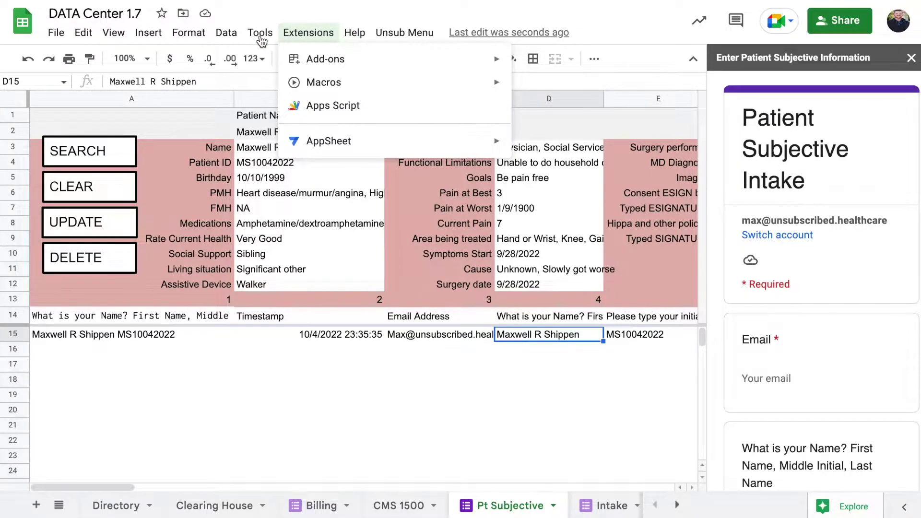
key("Escape")
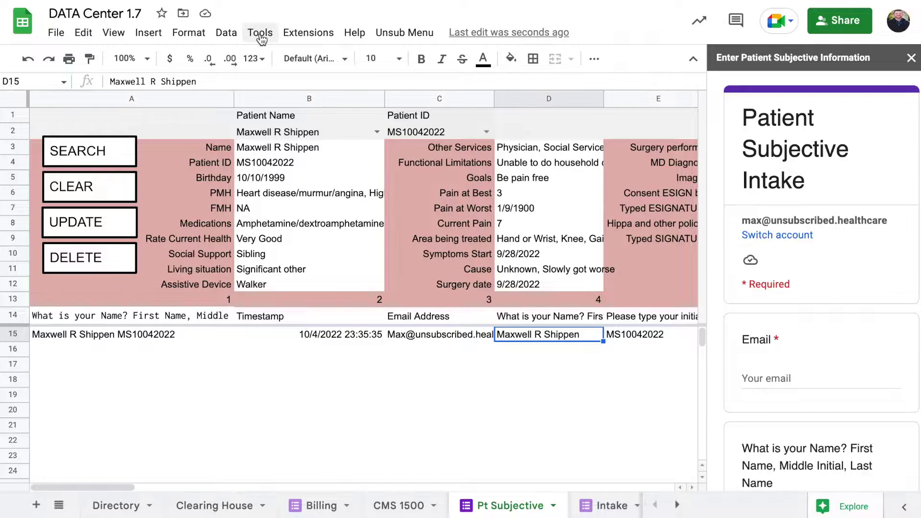
left_click(260, 34)
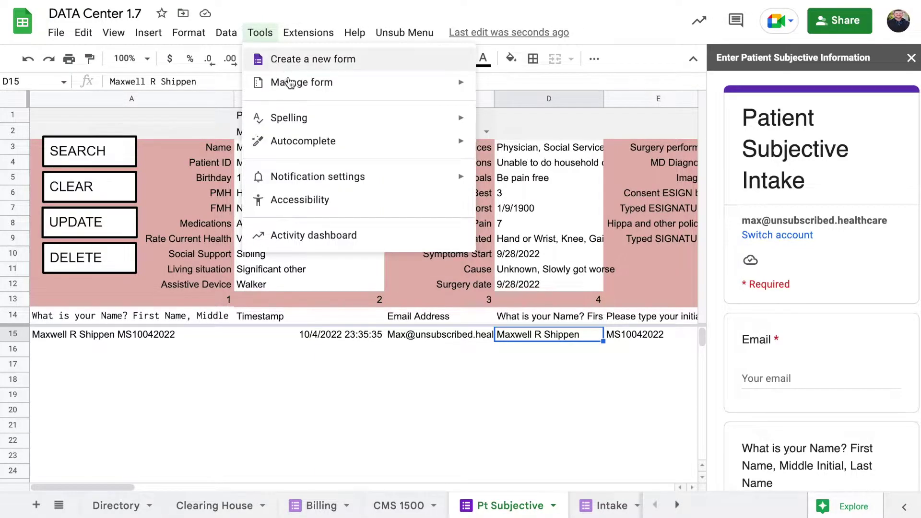
mouse_move(462, 85)
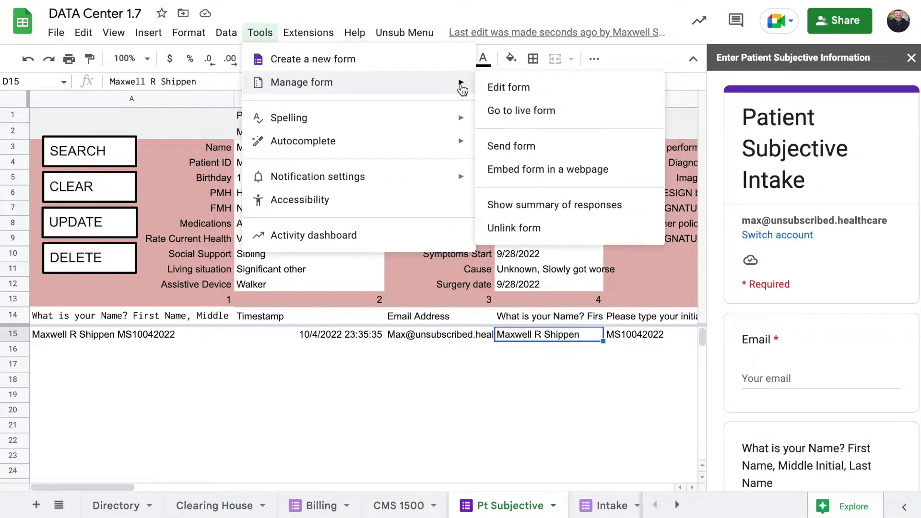
Open the live linked form and highlight the example code in its initials question.
left_click(517, 112)
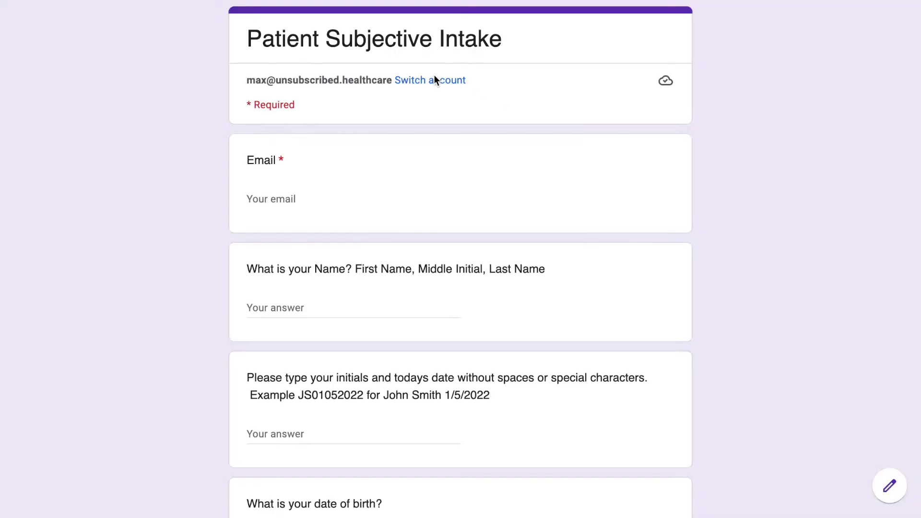
left_click(254, 12)
left_click(419, 60)
left_click(244, 31)
scroll(387, 145, "down", 1)
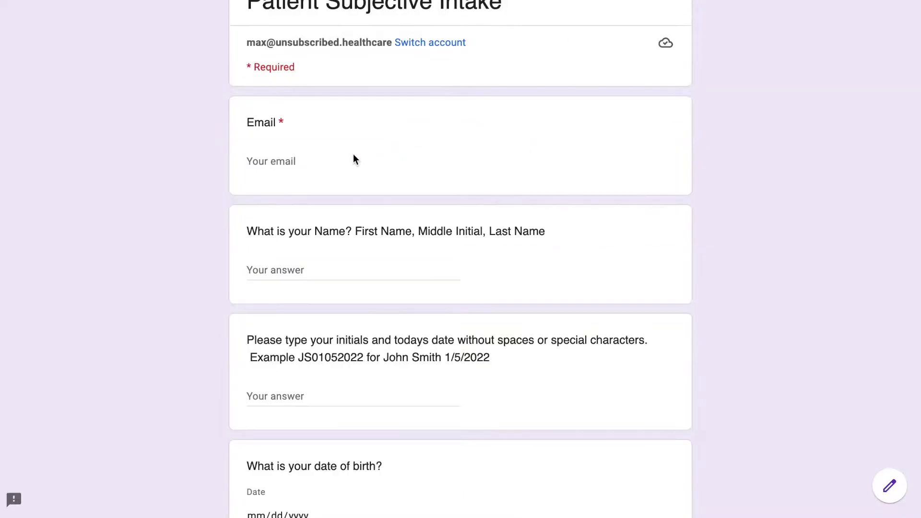
scroll(417, 150, "up", 1)
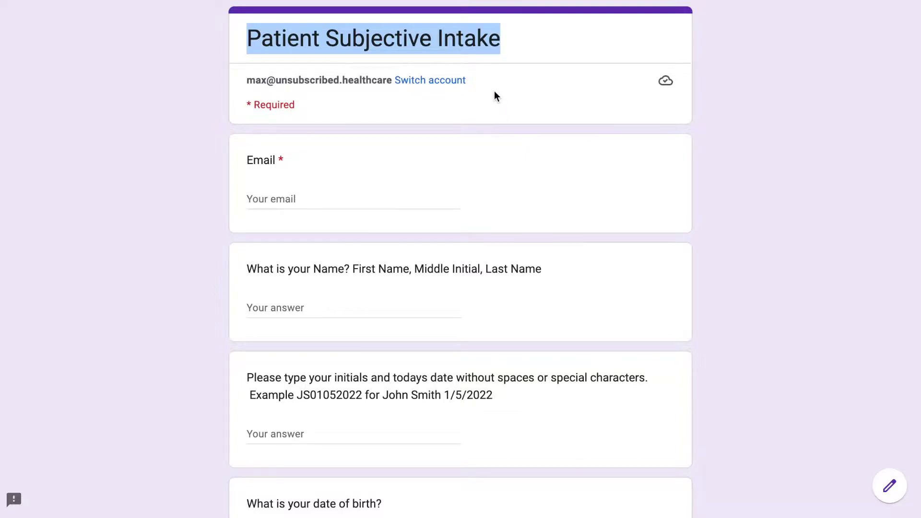
scroll(483, 144, "down", 2)
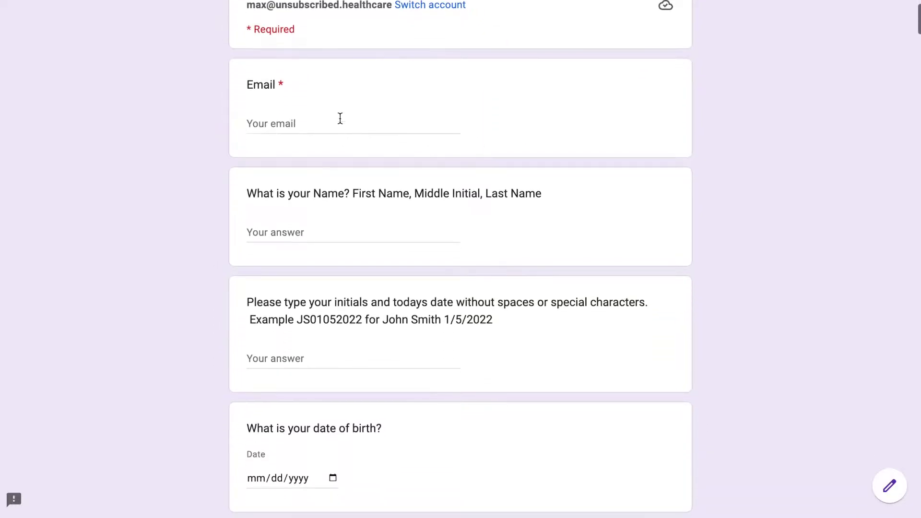
scroll(307, 130, "down", 1)
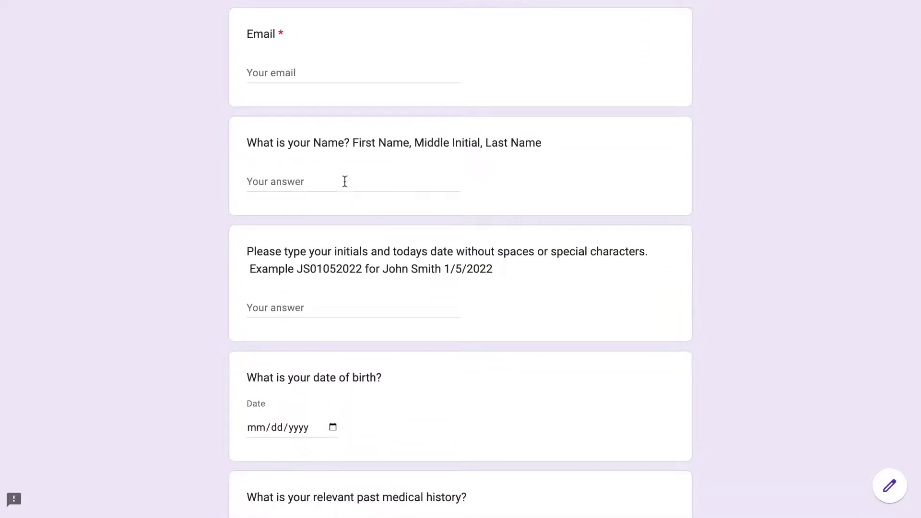
scroll(336, 179, "down", 1)
scroll(314, 151, "down", 1)
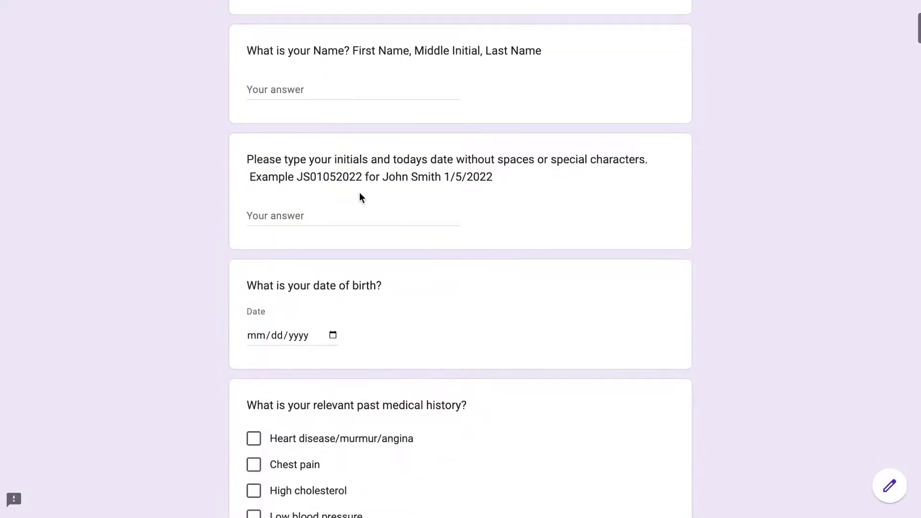
left_click_drag(364, 177, 298, 176)
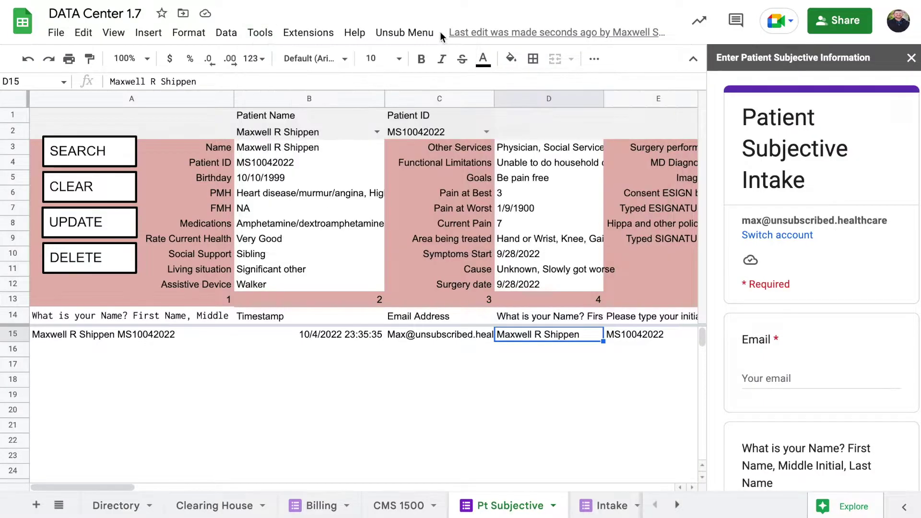
Scroll through the form preview's medical-history checkboxes beside the sheet.
left_click(405, 32)
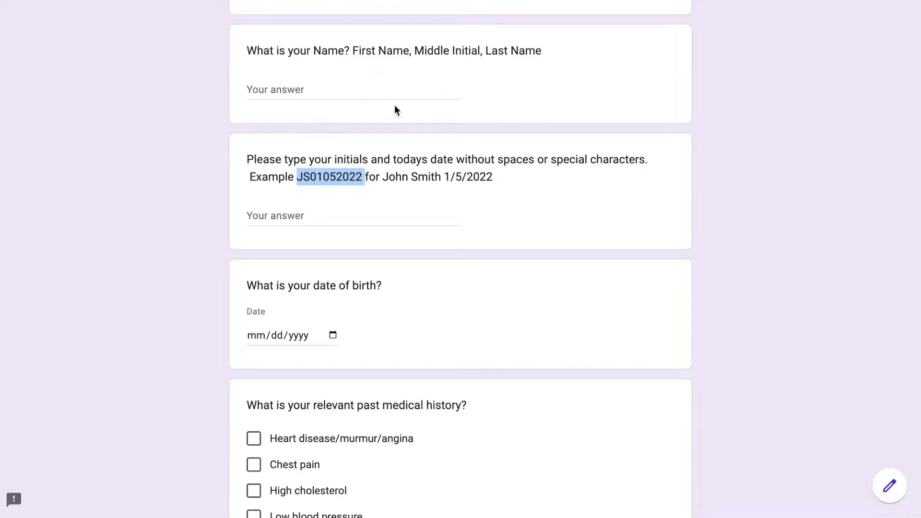
scroll(374, 82, "down", 1)
left_click_drag(362, 167, 298, 167)
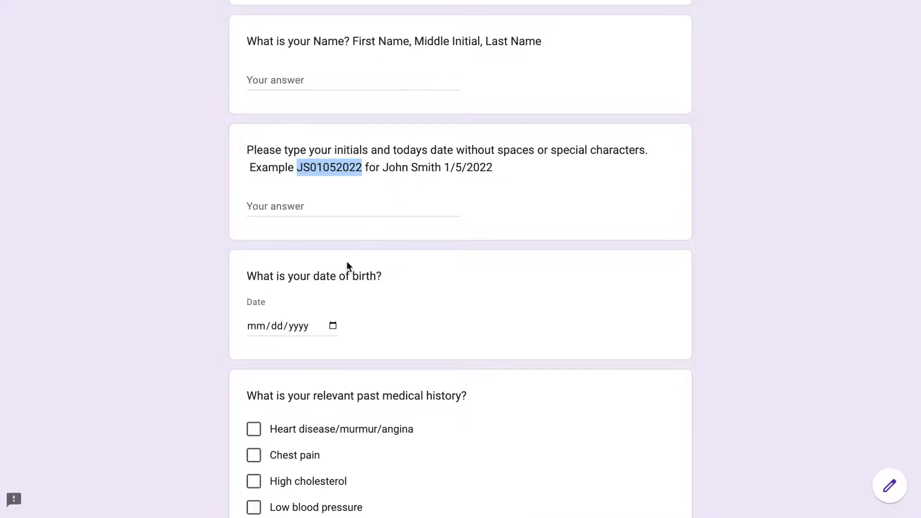
scroll(346, 263, "down", 1)
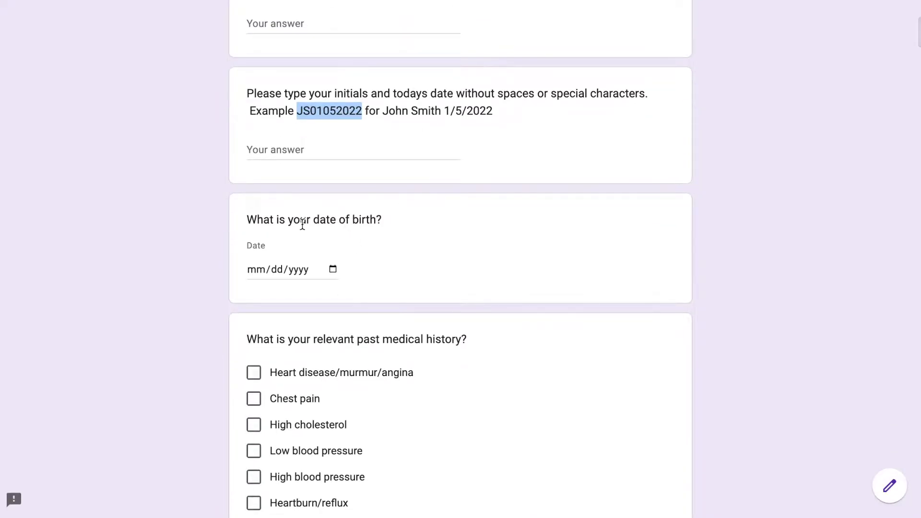
scroll(394, 242, "down", 1)
scroll(394, 244, "down", 2)
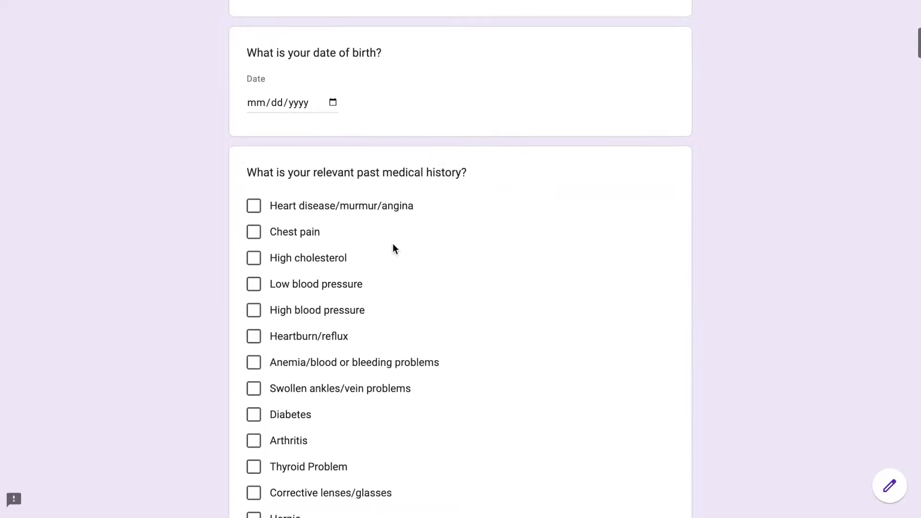
scroll(393, 244, "down", 3)
scroll(393, 247, "down", 2)
scroll(393, 247, "down", 1)
scroll(336, 211, "down", 3)
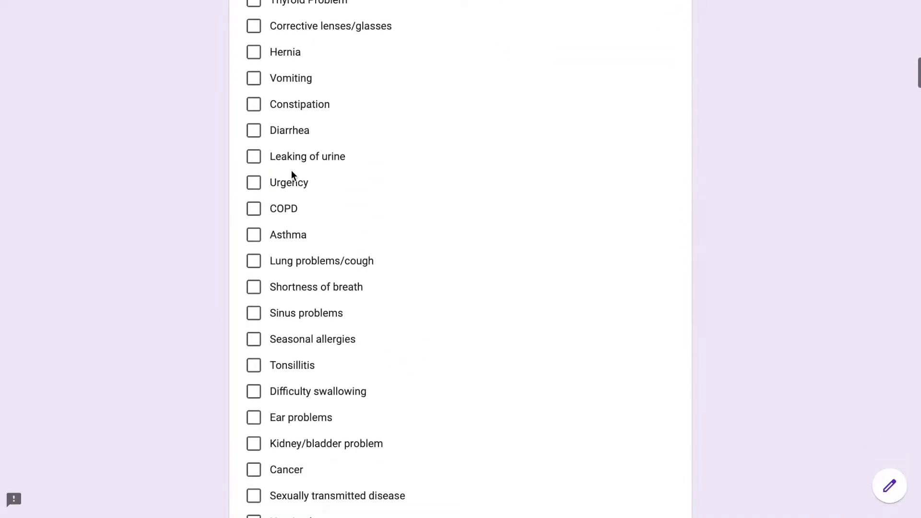
scroll(263, 258, "down", 3)
scroll(263, 258, "down", 3)
scroll(264, 259, "down", 2)
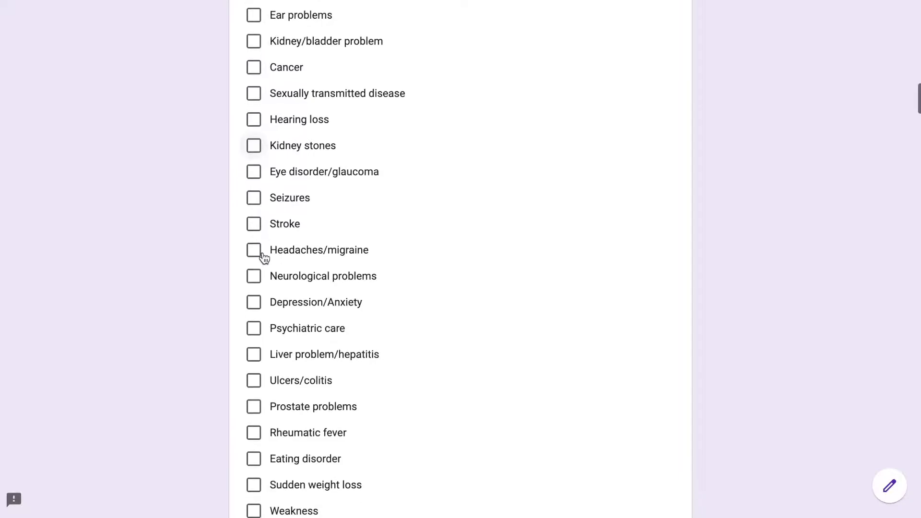
scroll(263, 258, "down", 3)
scroll(427, 255, "up", 10)
scroll(428, 255, "up", 2)
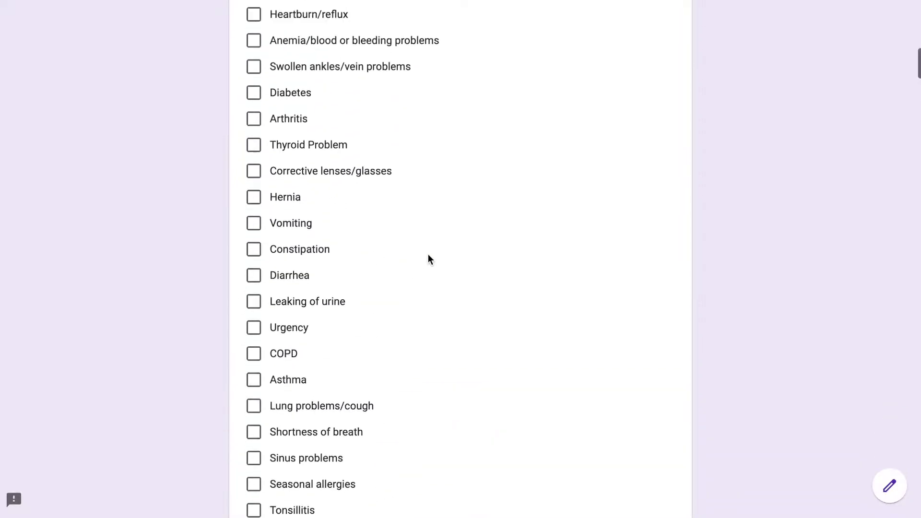
scroll(428, 254, "up", 2)
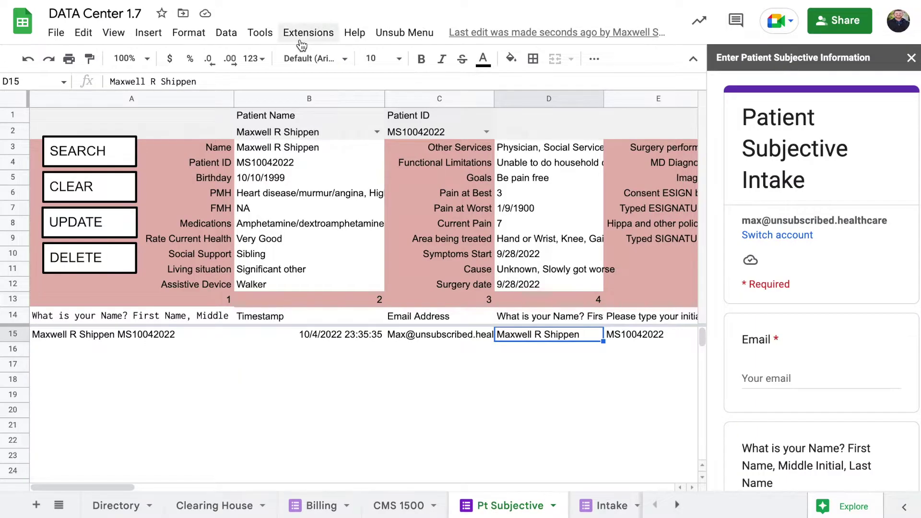
left_click(299, 34)
mouse_move(301, 82)
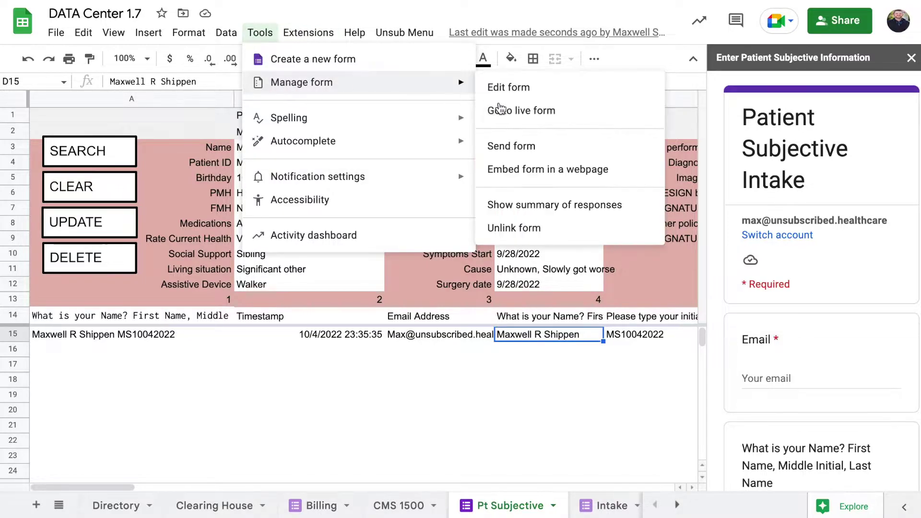
Open the linked form in the Google Forms editor and scroll through its first questions.
left_click(510, 98)
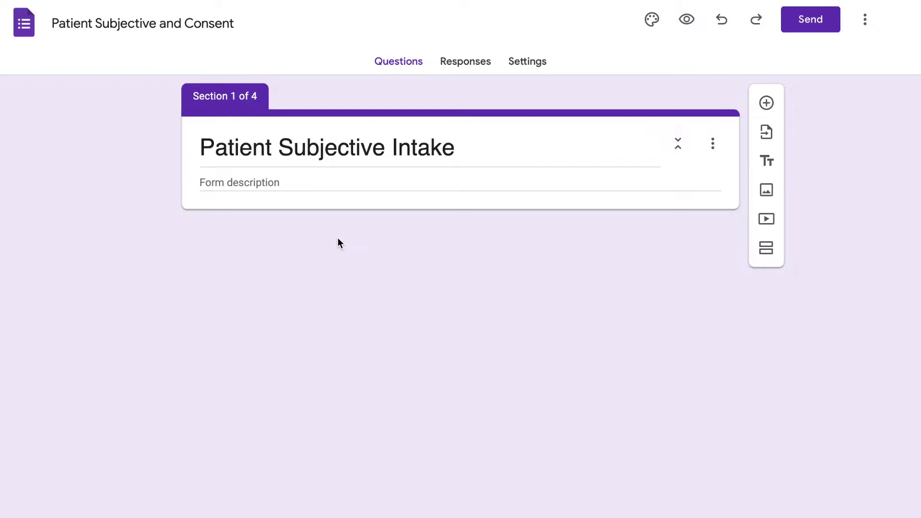
scroll(338, 239, "down", 2)
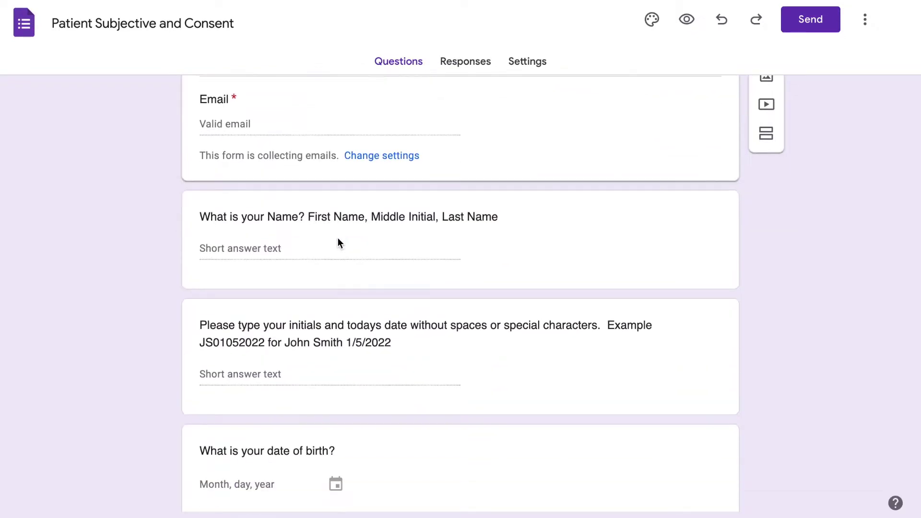
scroll(338, 238, "down", 3)
scroll(338, 238, "down", 2)
scroll(339, 244, "down", 1)
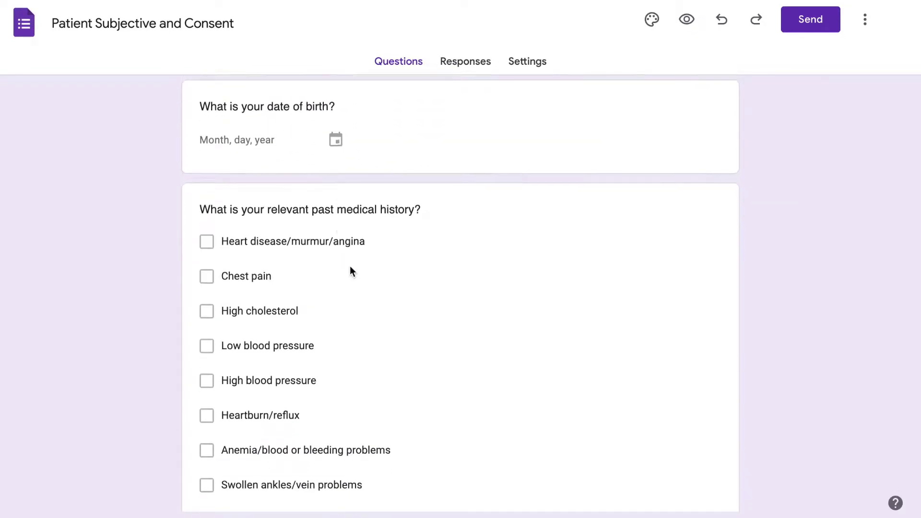
scroll(349, 269, "down", 1)
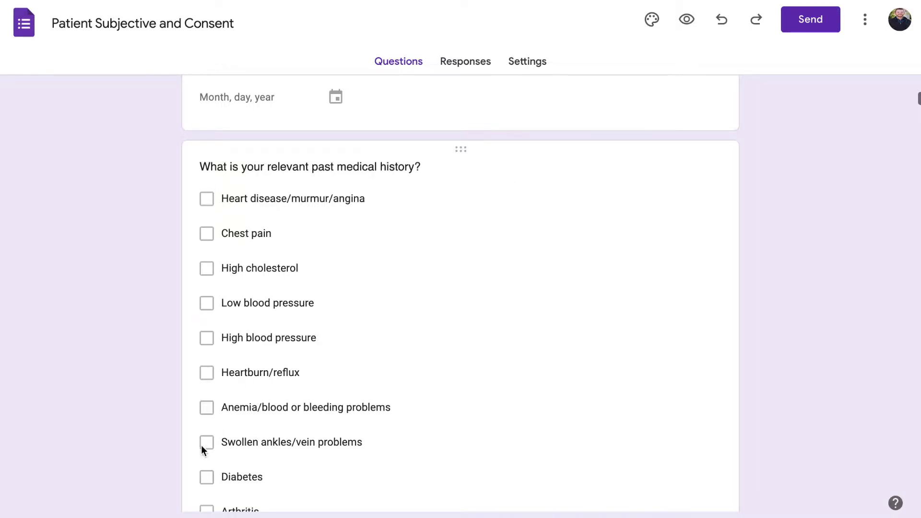
scroll(306, 343, "down", 2)
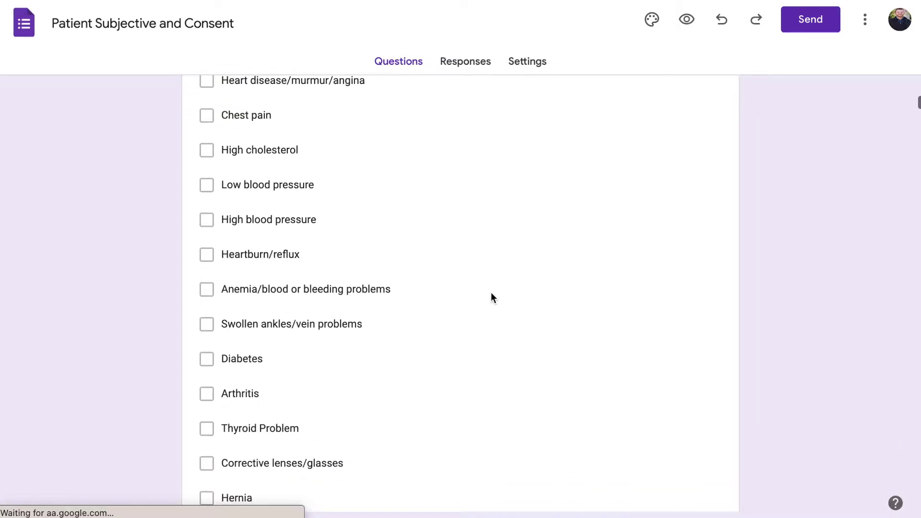
scroll(492, 293, "down", 2)
scroll(491, 294, "down", 4)
scroll(491, 294, "down", 2)
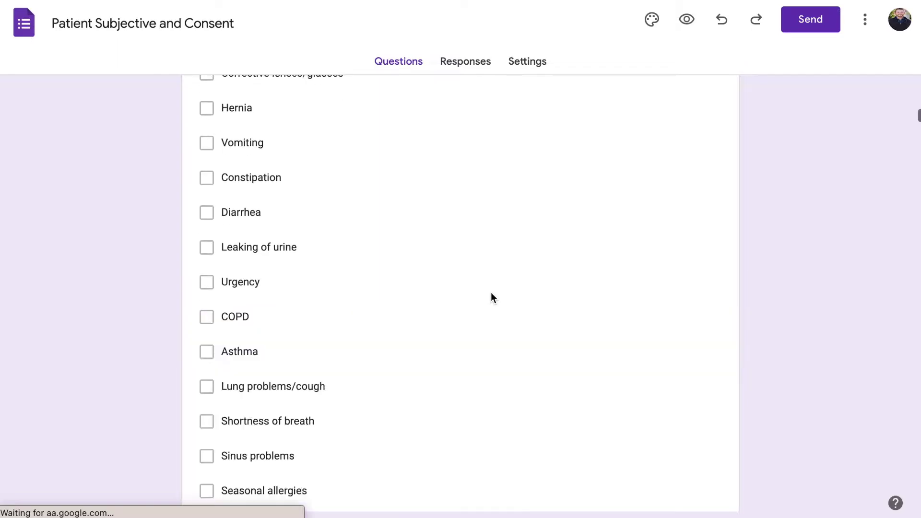
scroll(492, 293, "down", 3)
scroll(492, 293, "down", 3)
scroll(491, 293, "down", 1)
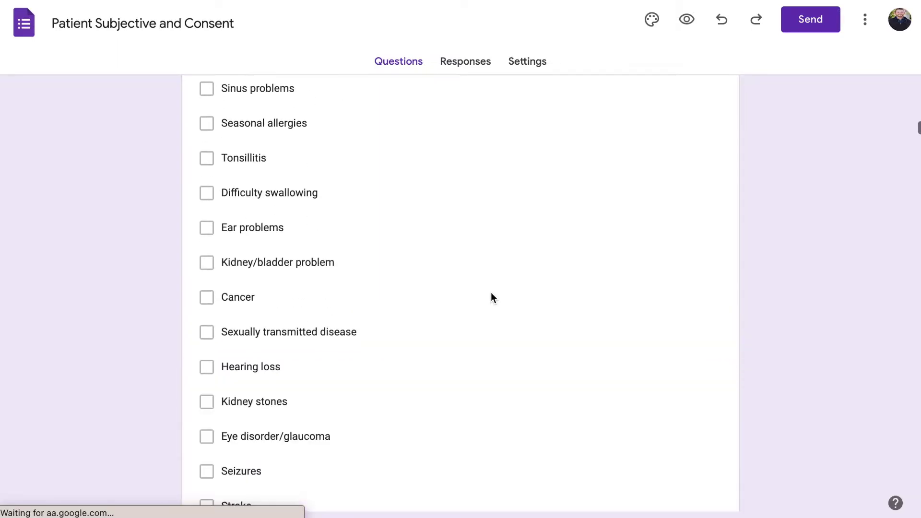
scroll(492, 294, "down", 1)
scroll(491, 292, "down", 4)
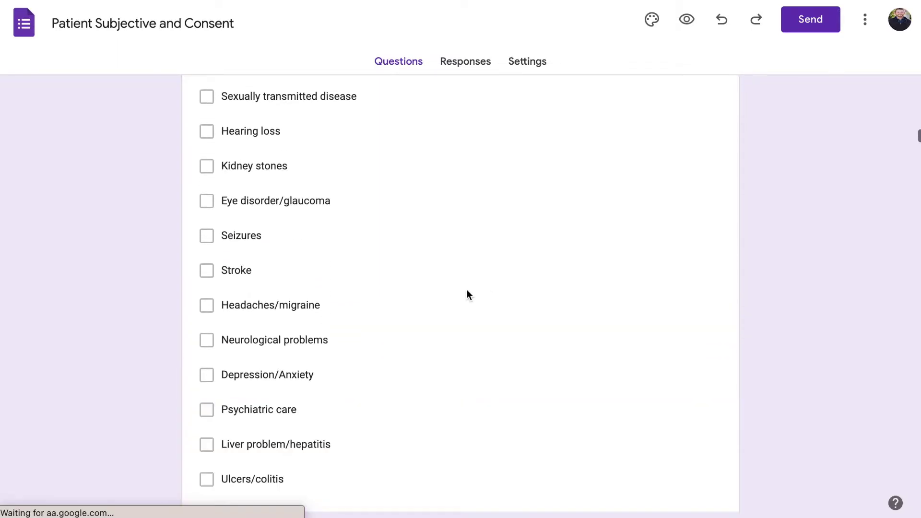
scroll(467, 289, "down", 4)
scroll(468, 290, "down", 4)
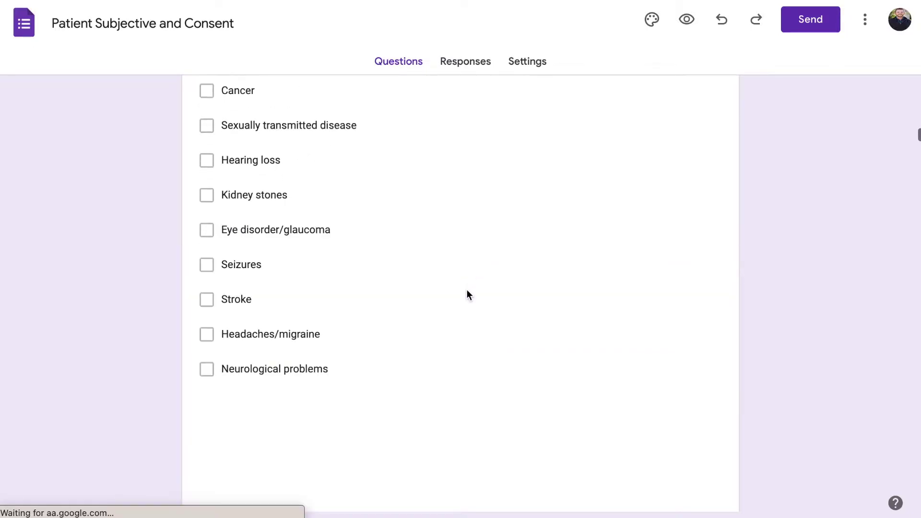
Scroll further down the editor to the functional-limitations checklist question.
scroll(379, 205, "down", 3)
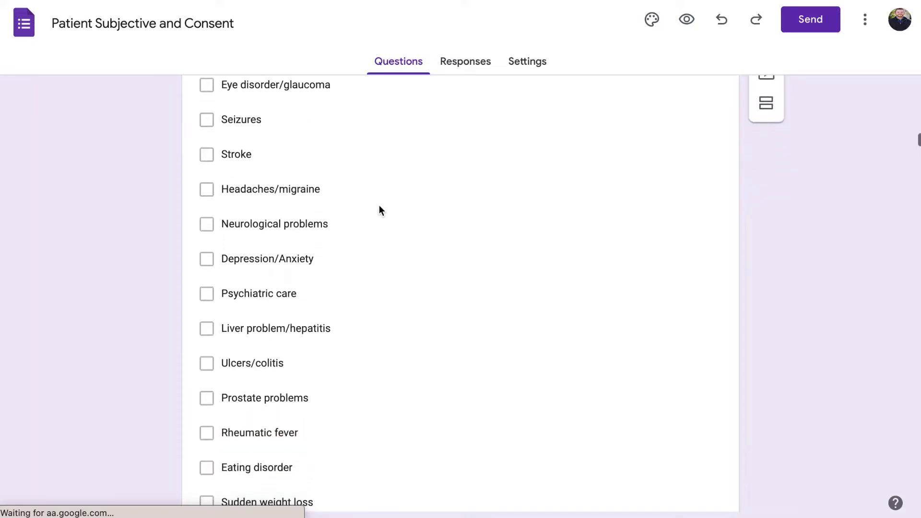
scroll(366, 221, "down", 4)
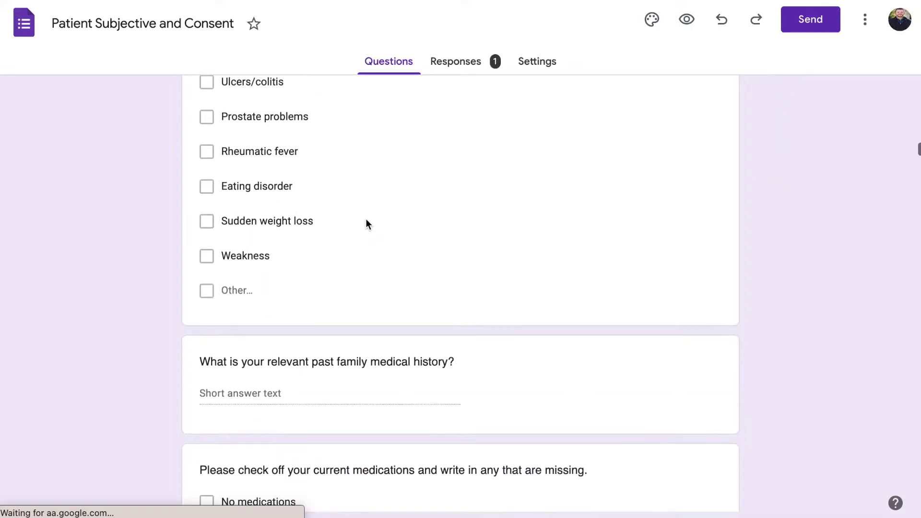
scroll(366, 222, "down", 2)
scroll(379, 237, "down", 1)
scroll(346, 225, "down", 2)
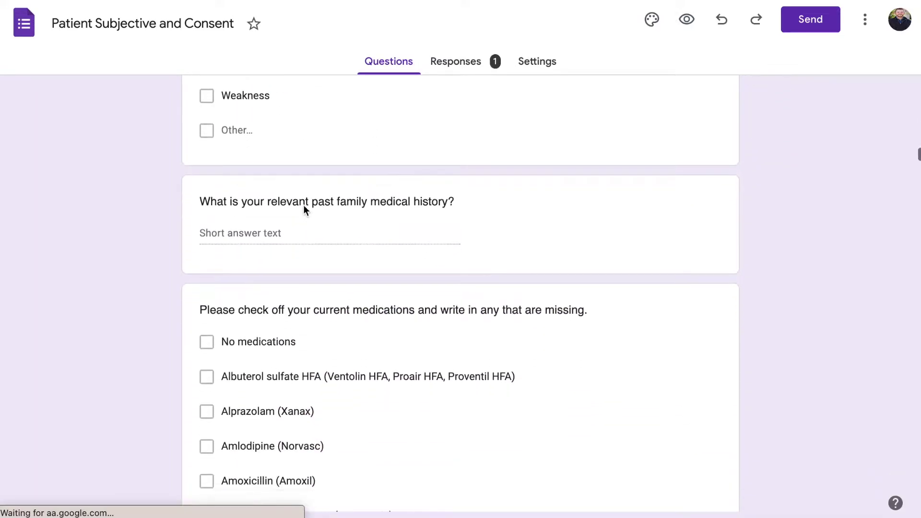
scroll(365, 235, "down", 2)
scroll(364, 235, "down", 1)
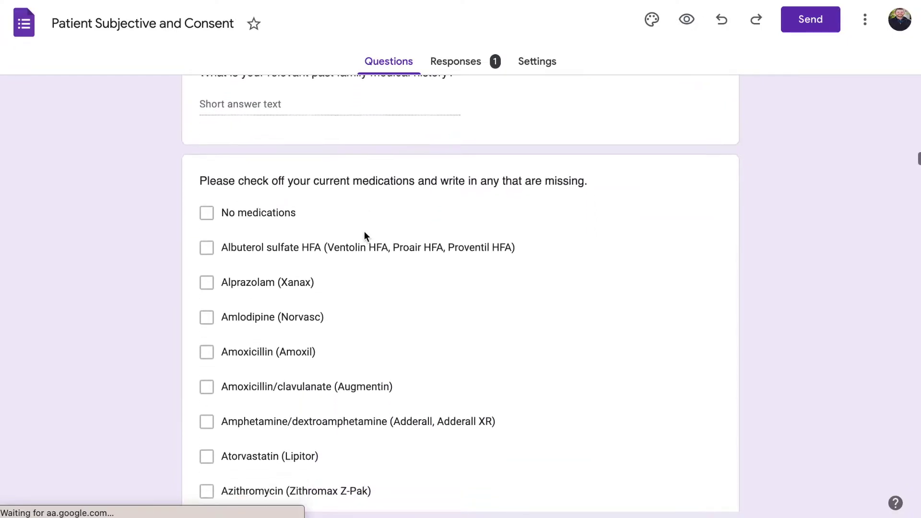
scroll(424, 191, "down", 1)
scroll(439, 220, "down", 4)
scroll(438, 240, "down", 6)
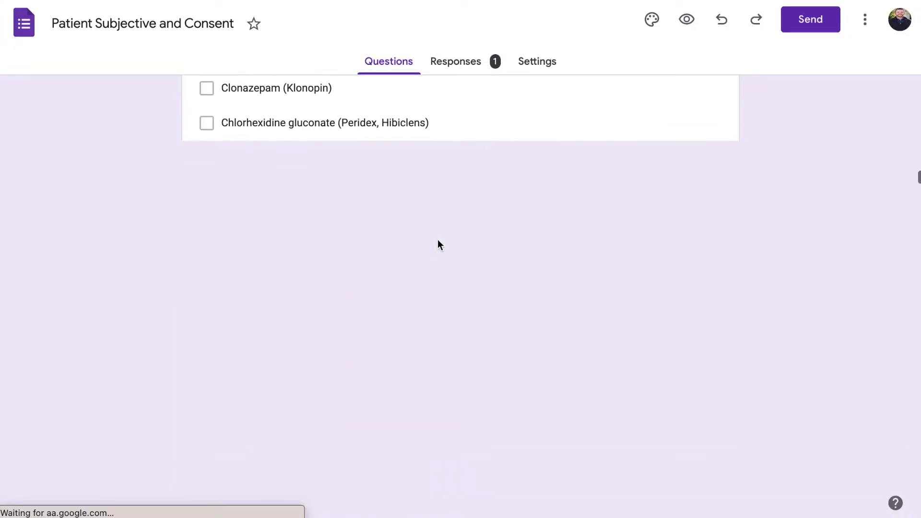
scroll(438, 240, "down", 3)
scroll(437, 240, "down", 4)
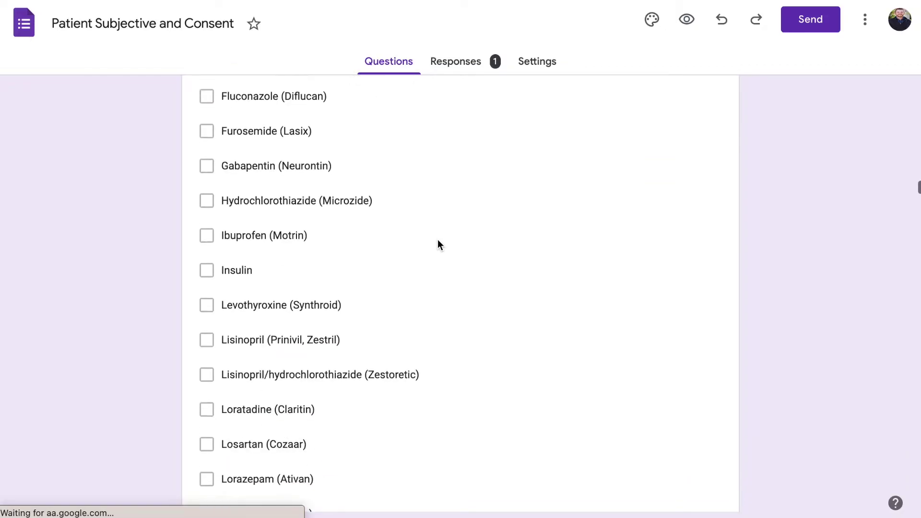
scroll(437, 240, "down", 3)
scroll(437, 239, "down", 1)
scroll(438, 240, "down", 1)
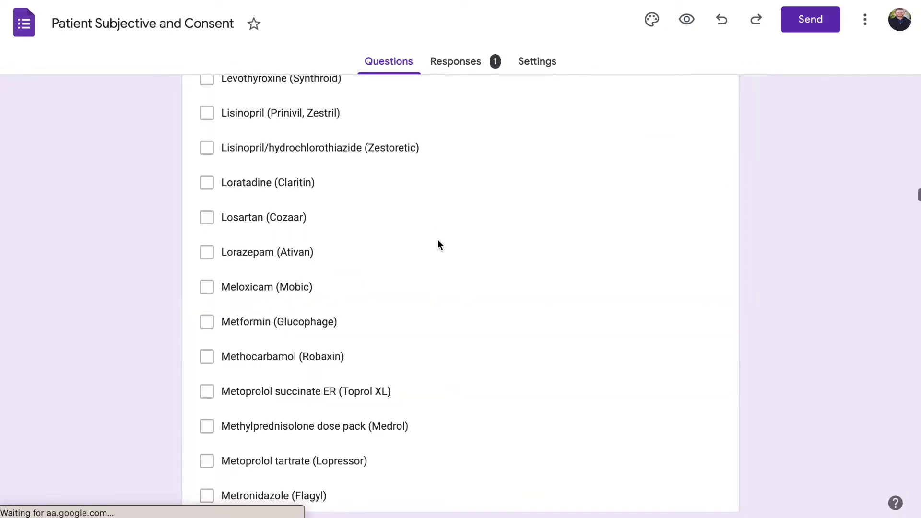
scroll(438, 245, "down", 1)
scroll(438, 244, "down", 2)
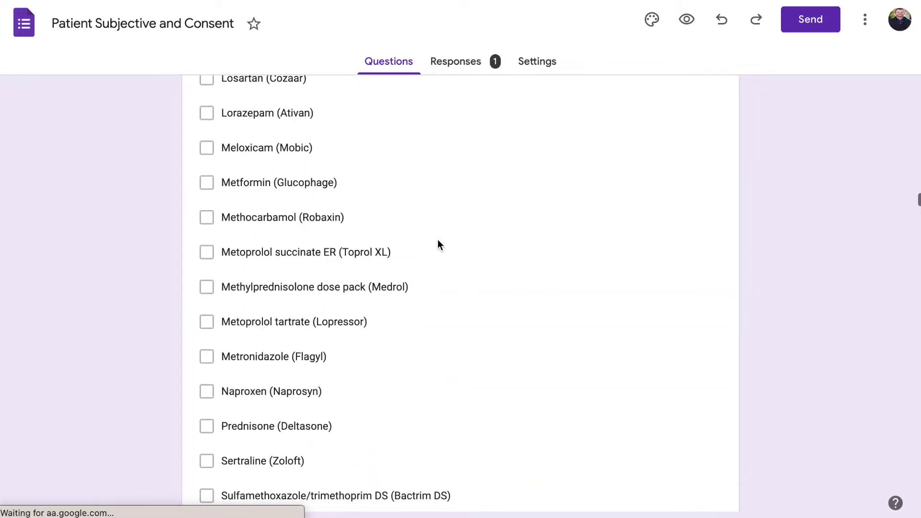
scroll(438, 245, "down", 2)
scroll(438, 245, "down", 2)
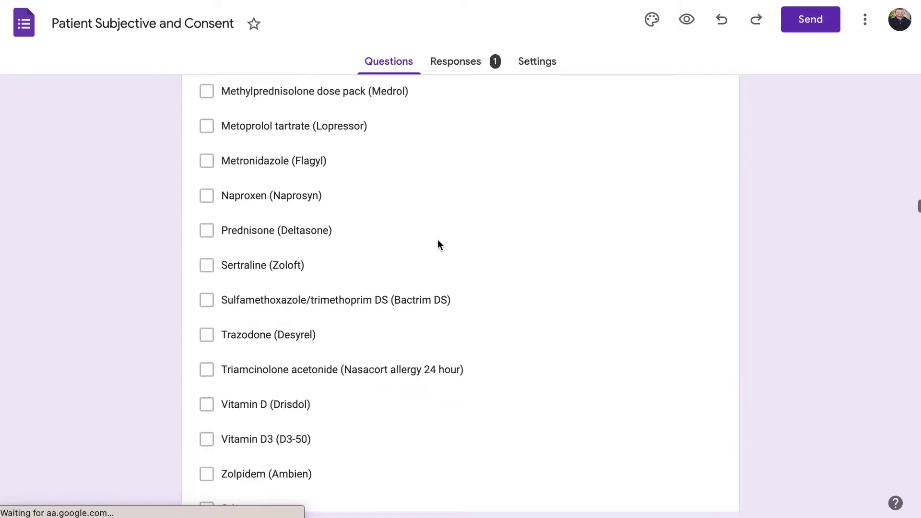
scroll(437, 245, "down", 2)
scroll(438, 245, "down", 2)
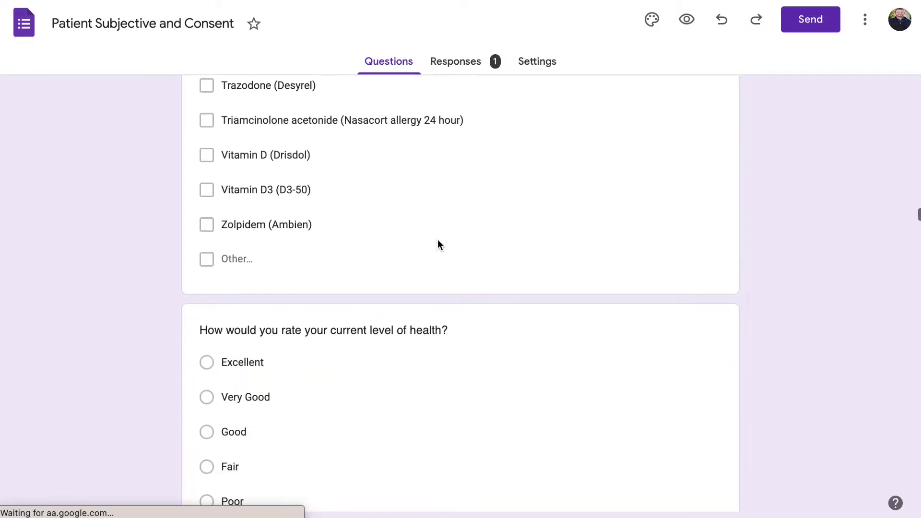
scroll(438, 245, "down", 2)
scroll(437, 244, "down", 1)
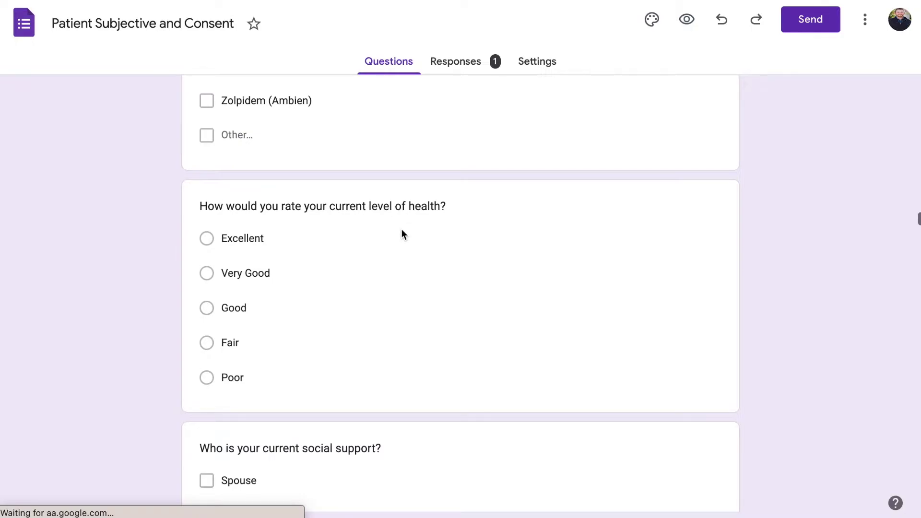
scroll(402, 234, "down", 3)
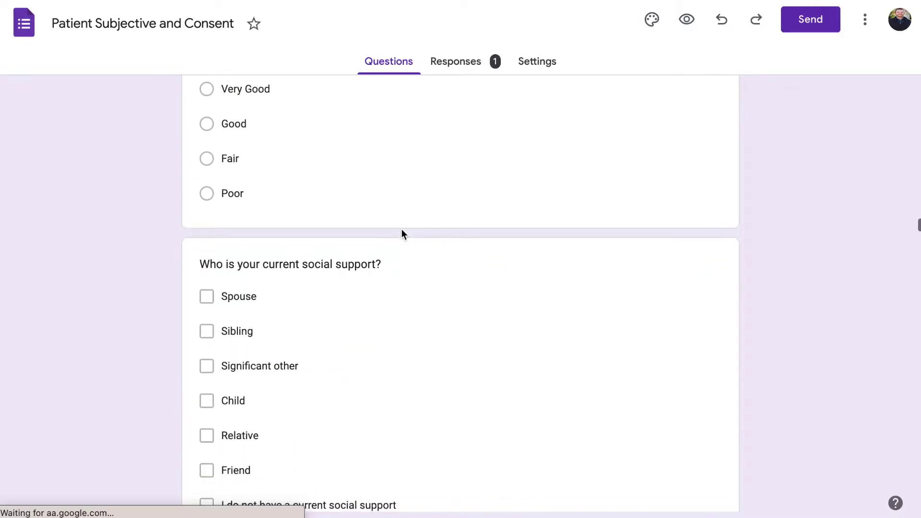
scroll(402, 234, "down", 1)
scroll(401, 235, "down", 1)
scroll(402, 234, "down", 1)
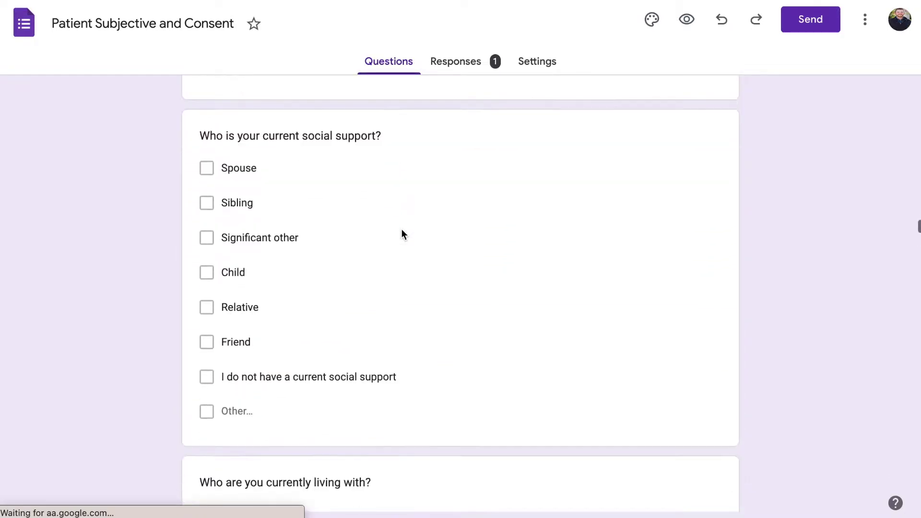
scroll(402, 234, "down", 1)
scroll(274, 201, "down", 2)
scroll(274, 201, "down", 2)
scroll(289, 225, "down", 2)
scroll(289, 225, "down", 2)
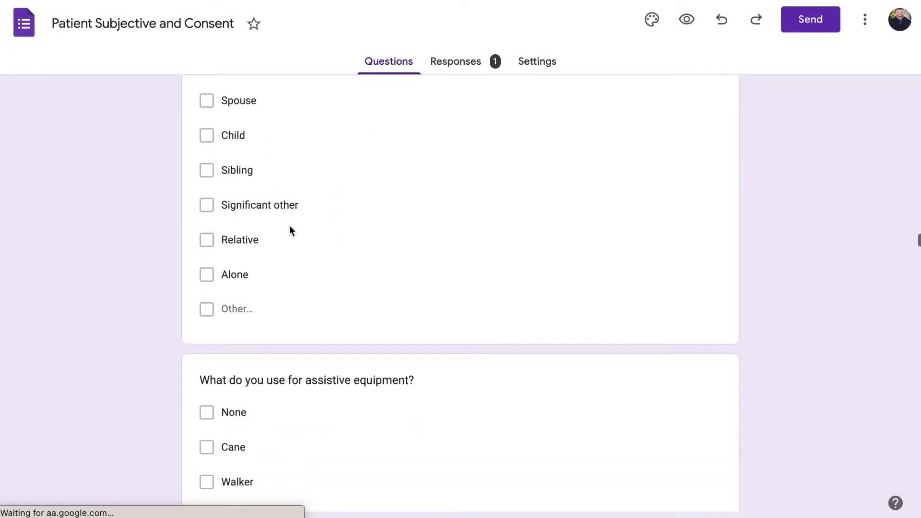
scroll(312, 244, "down", 2)
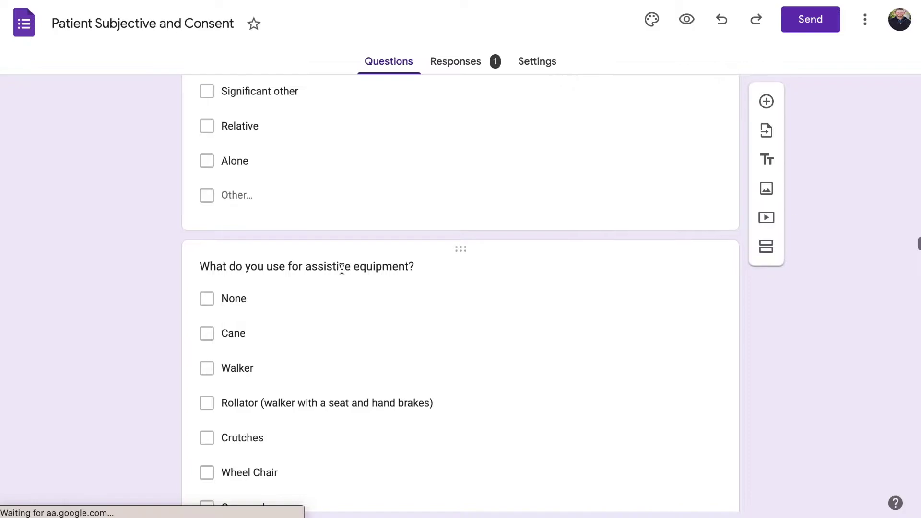
scroll(342, 268, "down", 2)
scroll(342, 269, "down", 1)
scroll(342, 269, "down", 2)
scroll(341, 268, "down", 2)
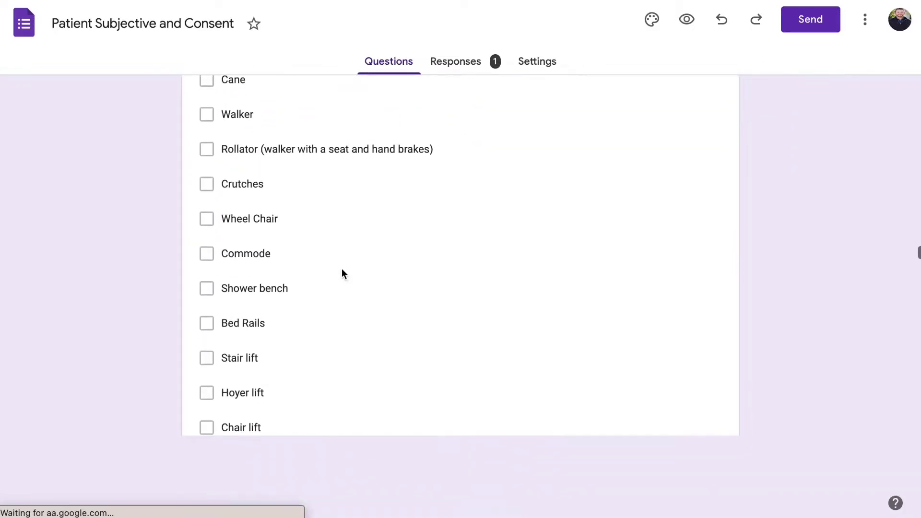
scroll(342, 269, "down", 1)
scroll(342, 269, "down", 2)
scroll(342, 269, "down", 1)
scroll(342, 269, "down", 1)
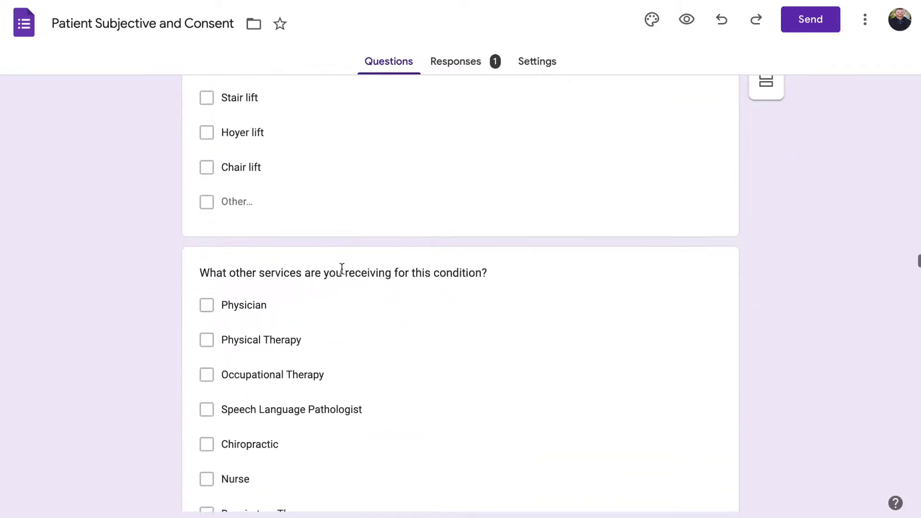
scroll(342, 268, "down", 1)
scroll(342, 269, "down", 1)
scroll(342, 269, "down", 1)
scroll(342, 269, "down", 1)
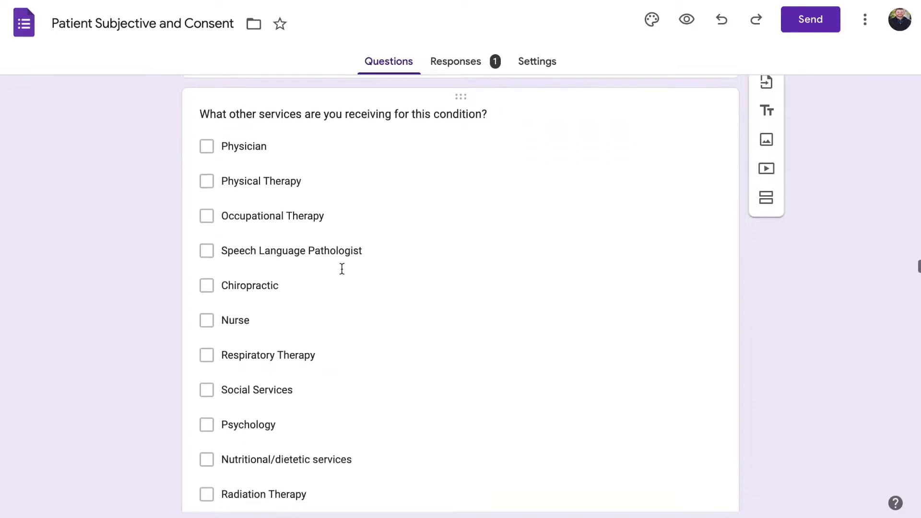
scroll(344, 268, "down", 1)
scroll(344, 269, "down", 1)
scroll(332, 235, "down", 3)
scroll(332, 236, "down", 4)
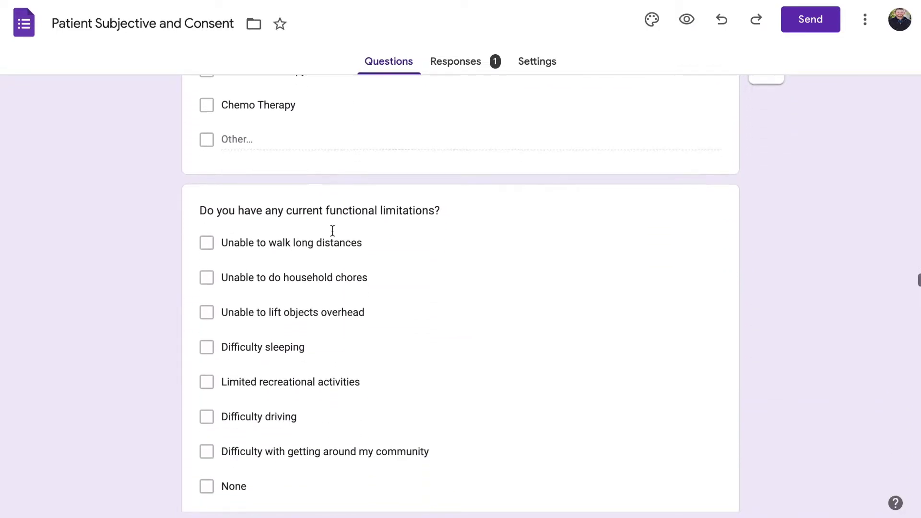
scroll(333, 235, "down", 1)
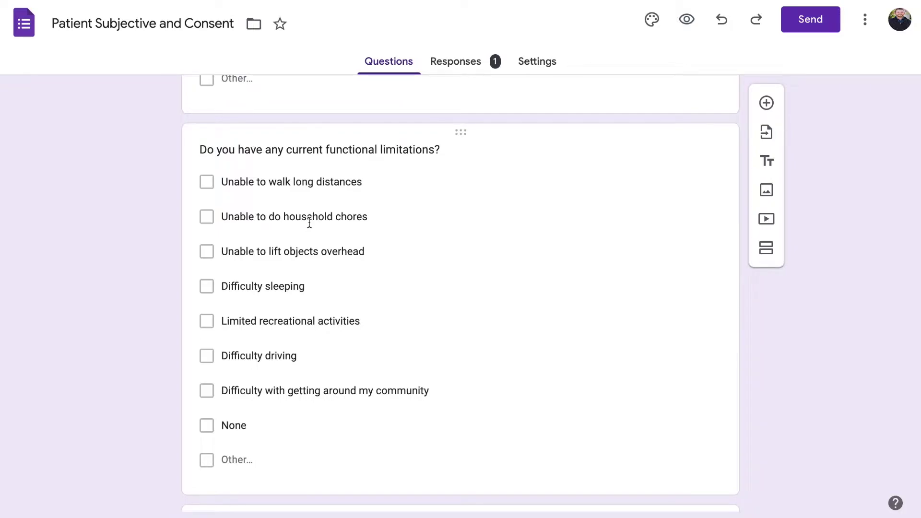
Scroll past functional limitations and select the goals question's walking-in-the-community option.
scroll(309, 223, "down", 1)
scroll(309, 222, "down", 1)
scroll(309, 222, "down", 1)
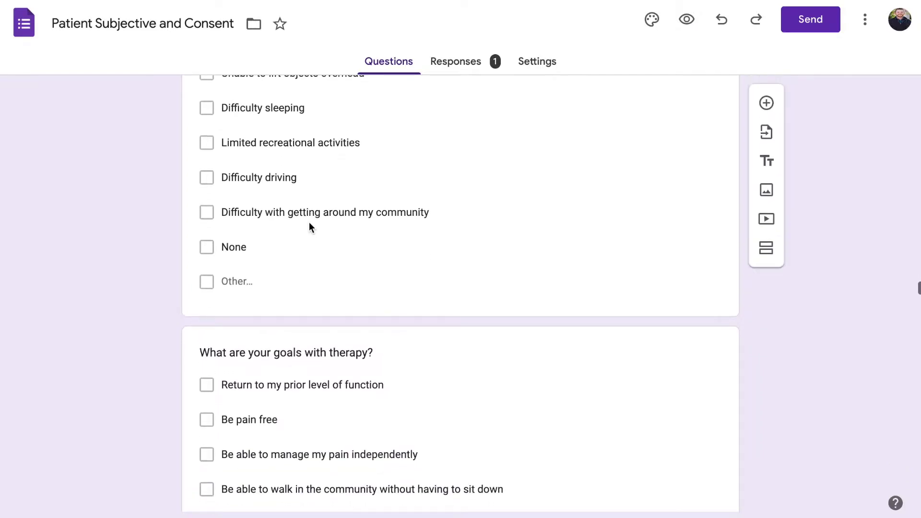
scroll(309, 223, "down", 1)
scroll(310, 223, "down", 1)
scroll(309, 222, "down", 2)
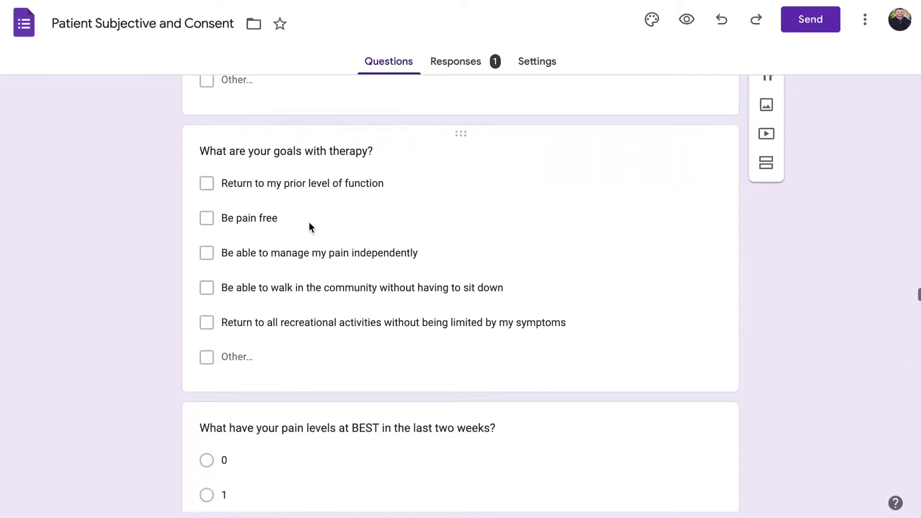
scroll(312, 297, "down", 1)
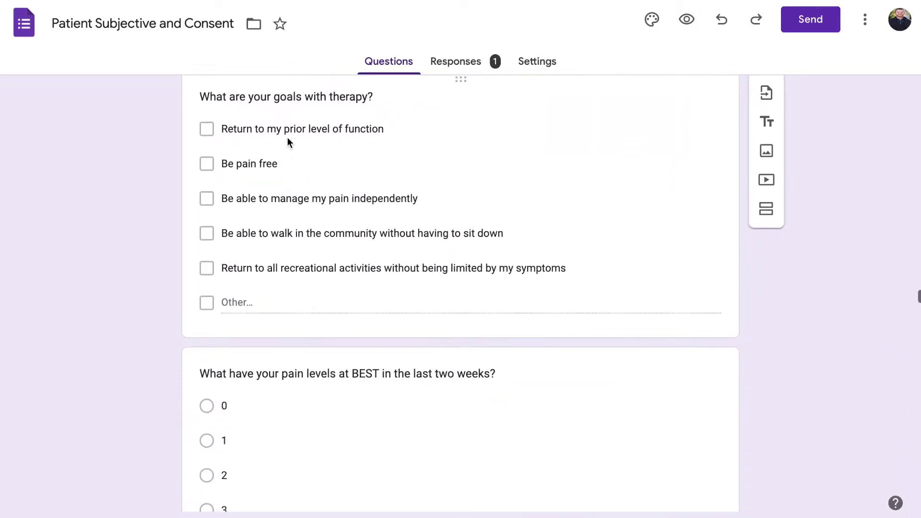
left_click(518, 229)
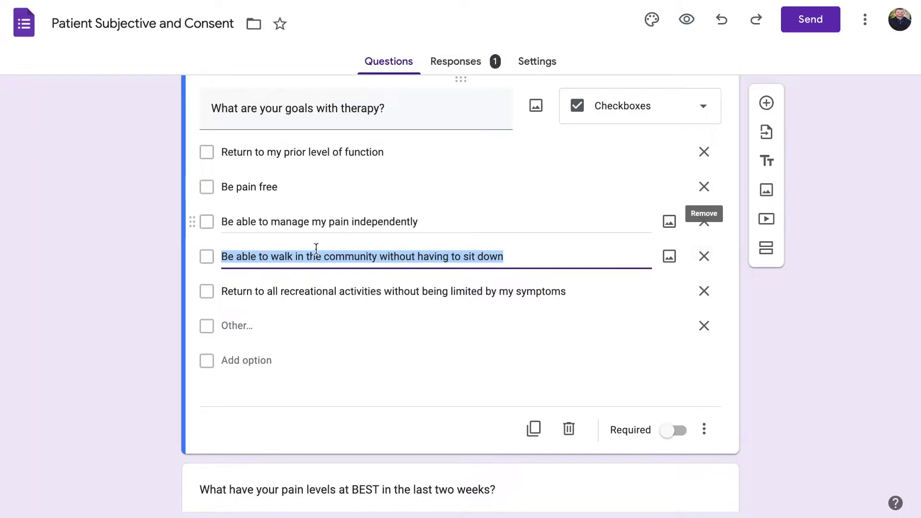
scroll(349, 383, "down", 1)
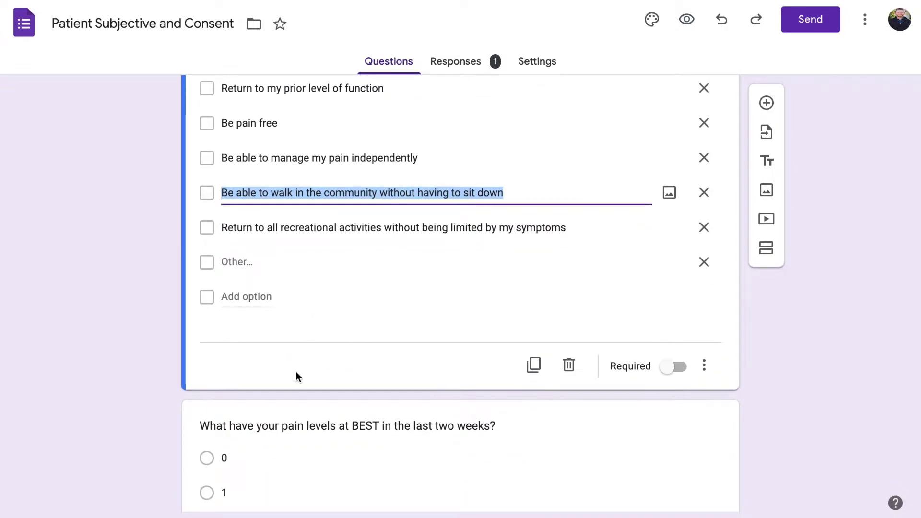
scroll(296, 377, "down", 2)
scroll(154, 345, "down", 2)
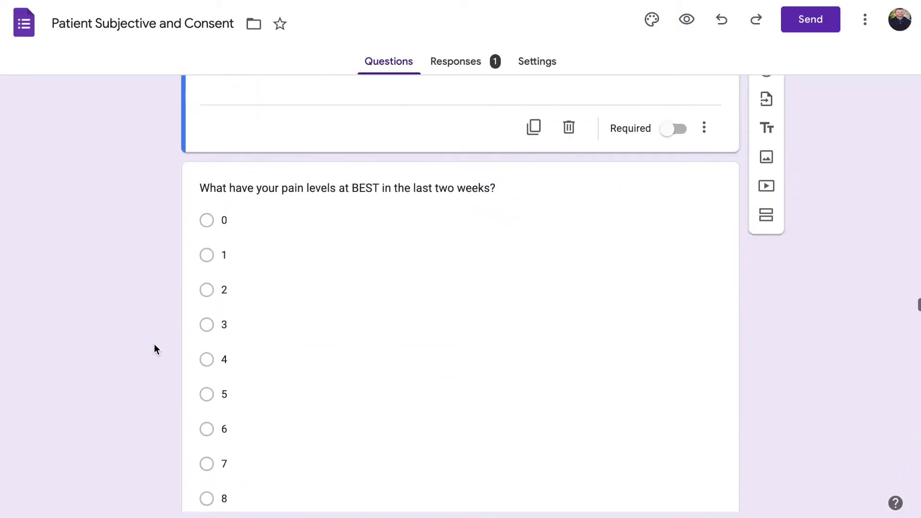
scroll(298, 364, "down", 2)
scroll(299, 365, "down", 1)
scroll(299, 365, "down", 1)
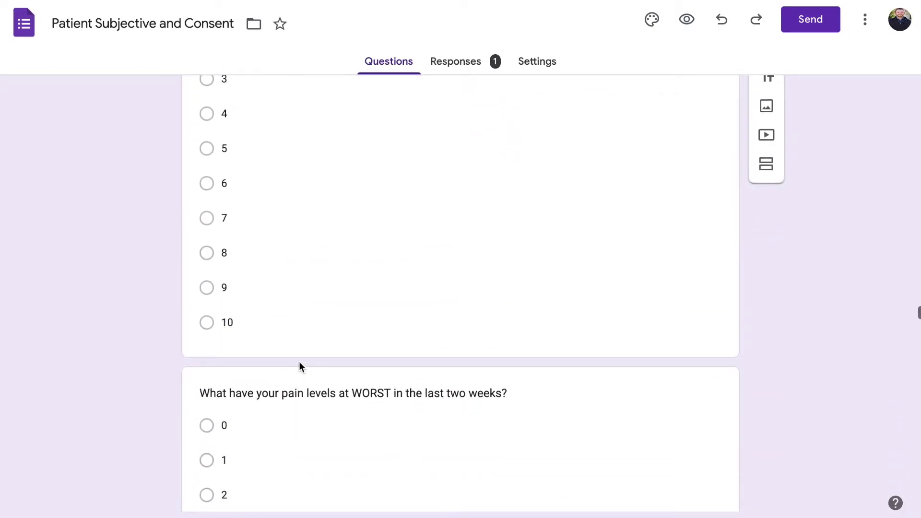
scroll(299, 363, "down", 1)
scroll(299, 363, "down", 1)
scroll(299, 363, "down", 2)
scroll(299, 364, "down", 2)
scroll(298, 362, "down", 2)
scroll(299, 363, "down", 2)
scroll(298, 363, "down", 1)
scroll(298, 363, "down", 3)
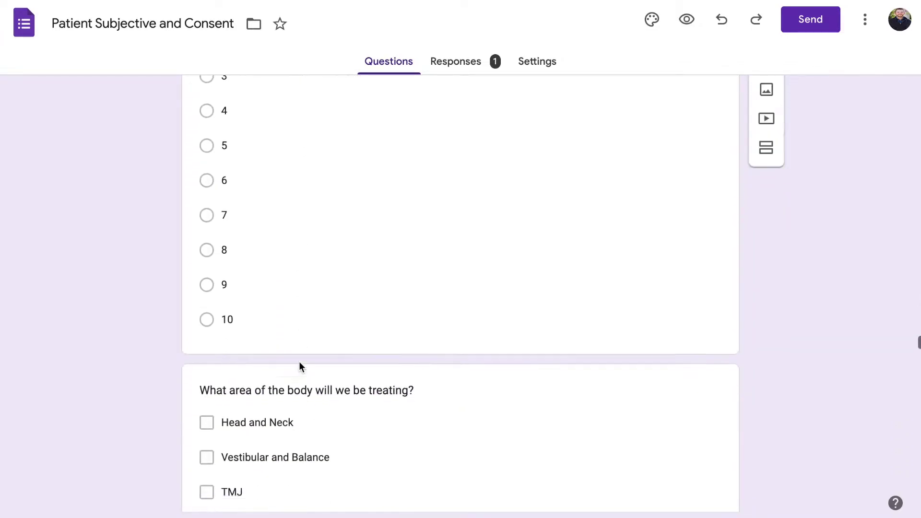
scroll(299, 363, "down", 2)
scroll(300, 363, "down", 2)
scroll(291, 234, "down", 1)
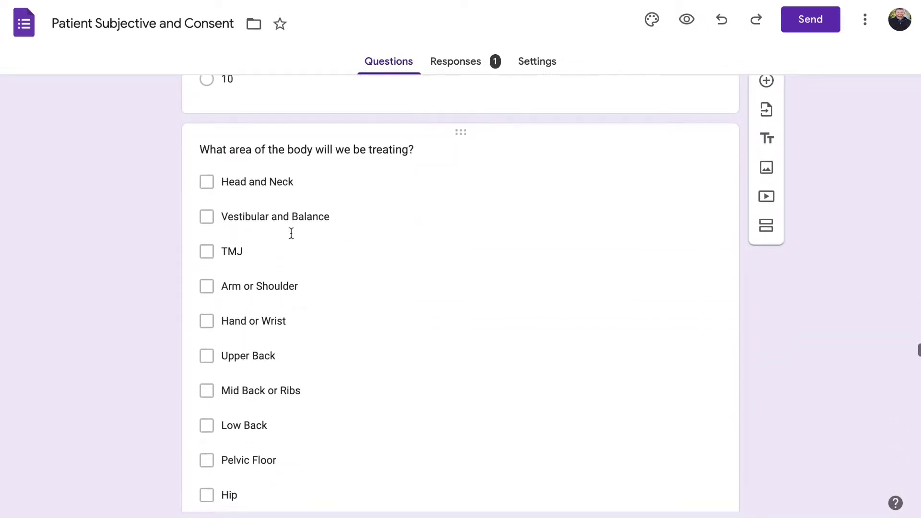
scroll(291, 233, "up", 5)
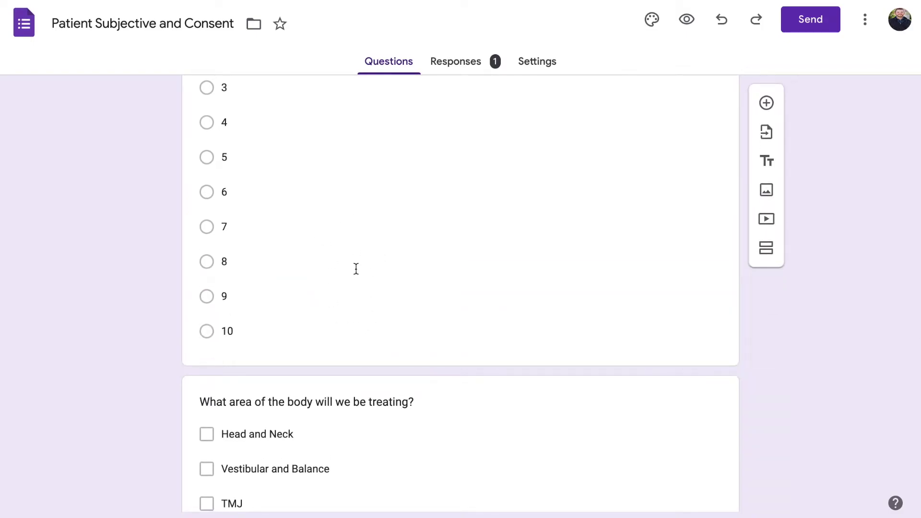
scroll(356, 263, "up", 2)
scroll(355, 163, "up", 3)
scroll(355, 163, "up", 3)
scroll(365, 233, "up", 3)
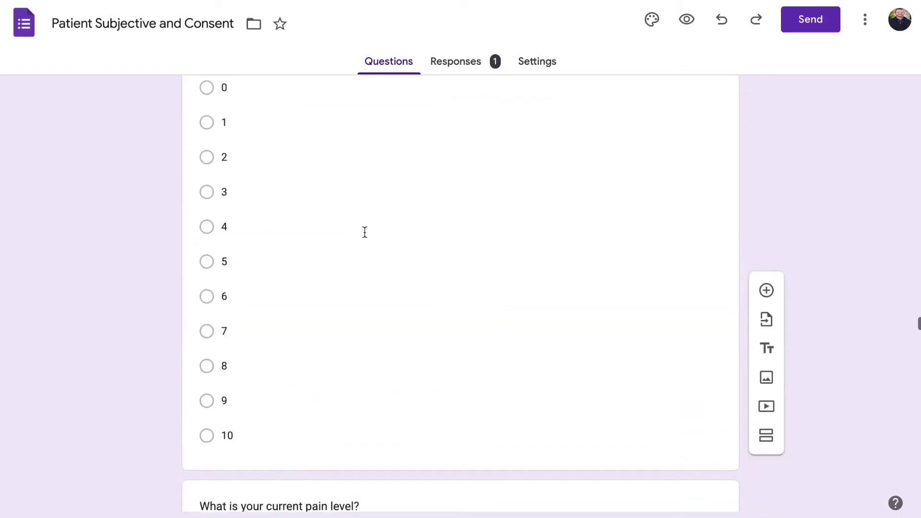
Select the full title of the WORST pain-level question, then scroll further down the form.
left_click(365, 232)
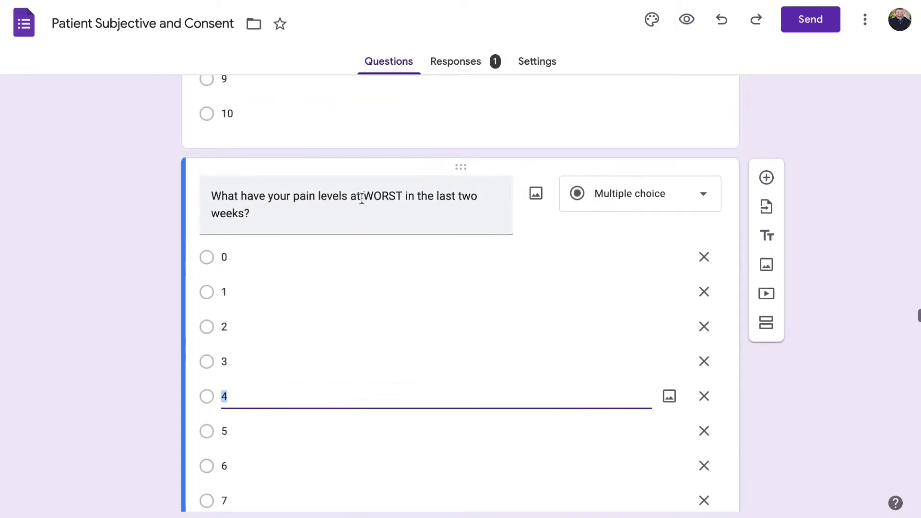
triple_click(339, 212)
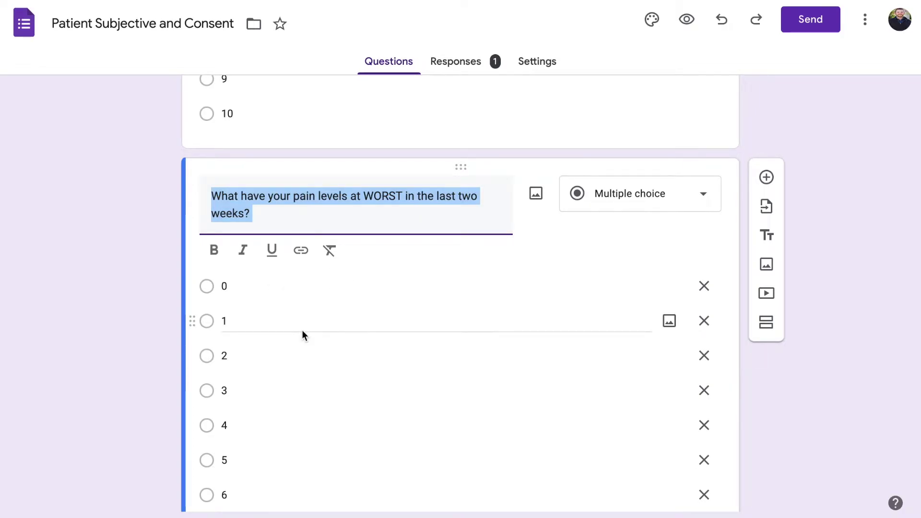
scroll(302, 330, "down", 3)
scroll(301, 330, "down", 5)
scroll(302, 330, "down", 5)
scroll(302, 331, "down", 3)
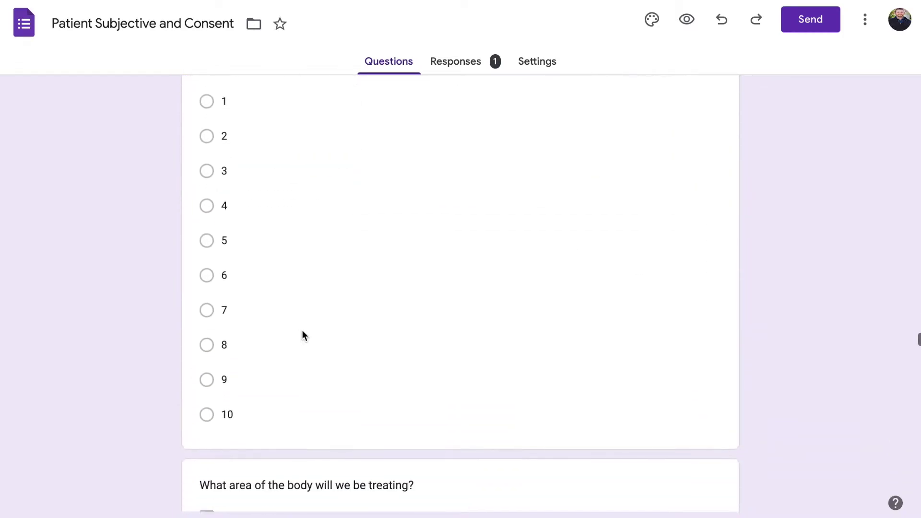
scroll(302, 331, "down", 1)
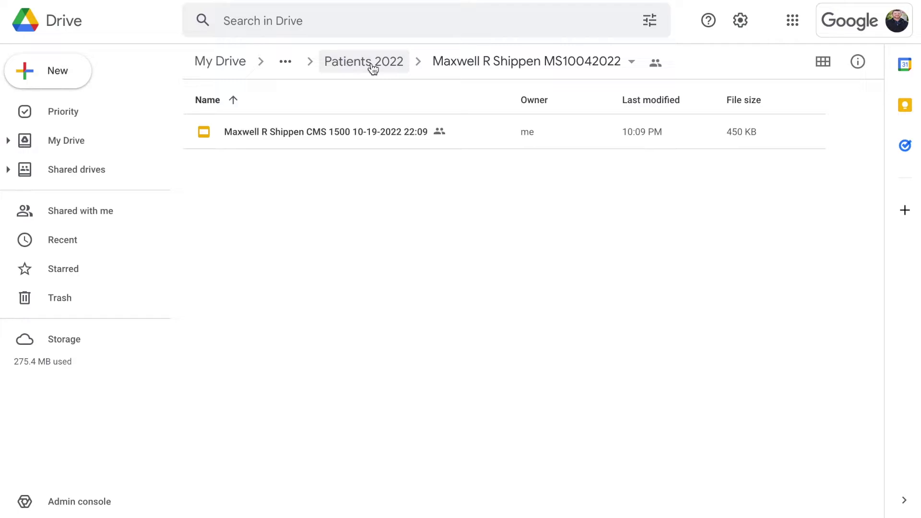
Climb the breadcrumbs up to SOAP + Datacenter and enter the Physical Therapy Templates folder.
left_click(355, 69)
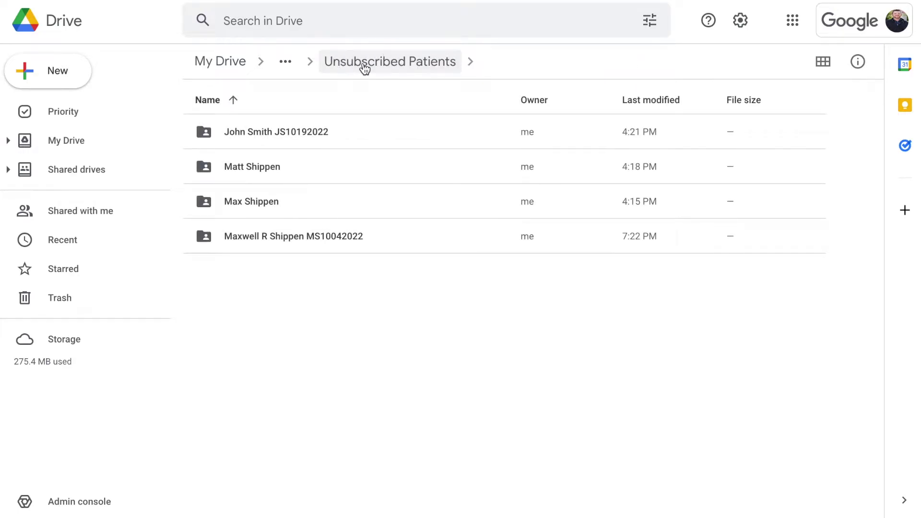
left_click(365, 69)
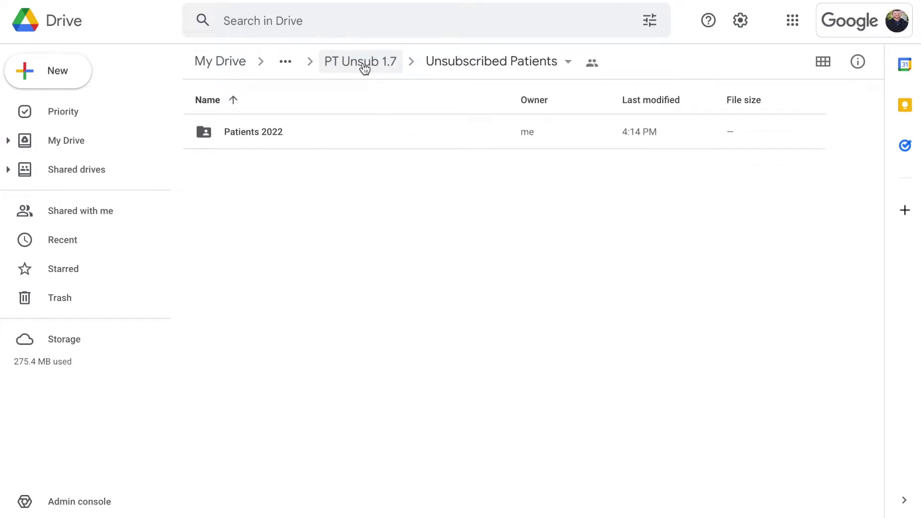
left_click(368, 67)
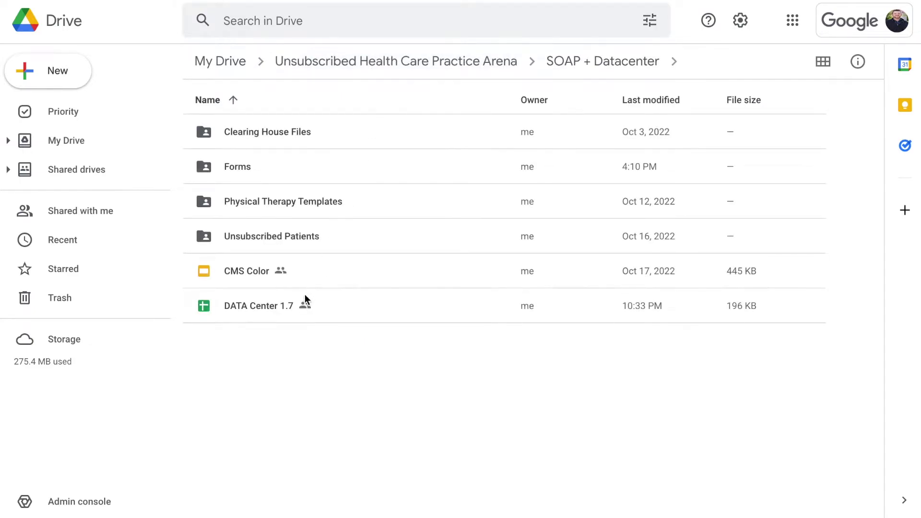
double_click(288, 202)
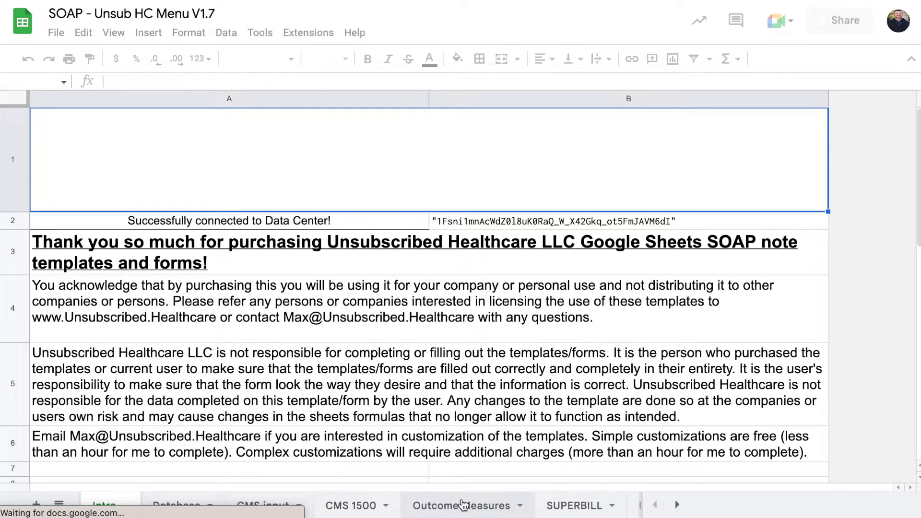
scroll(463, 505, "down", 3)
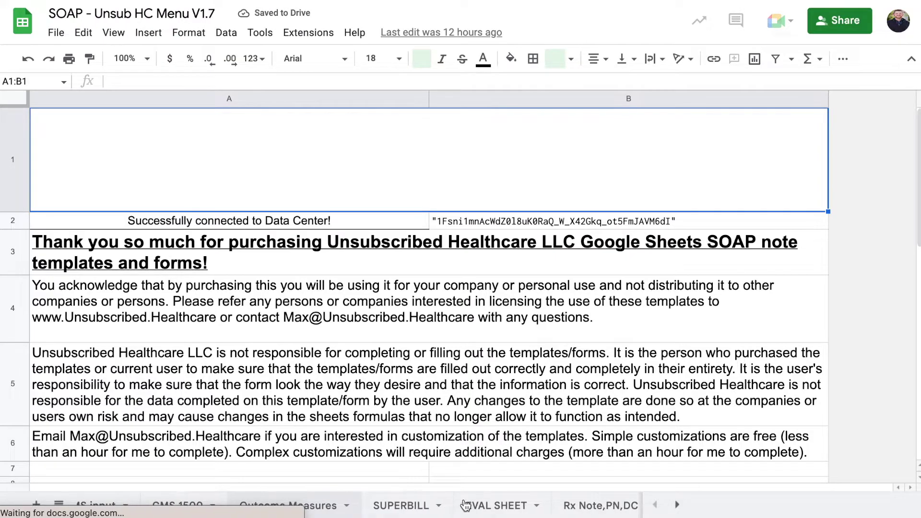
scroll(473, 507, "down", 1)
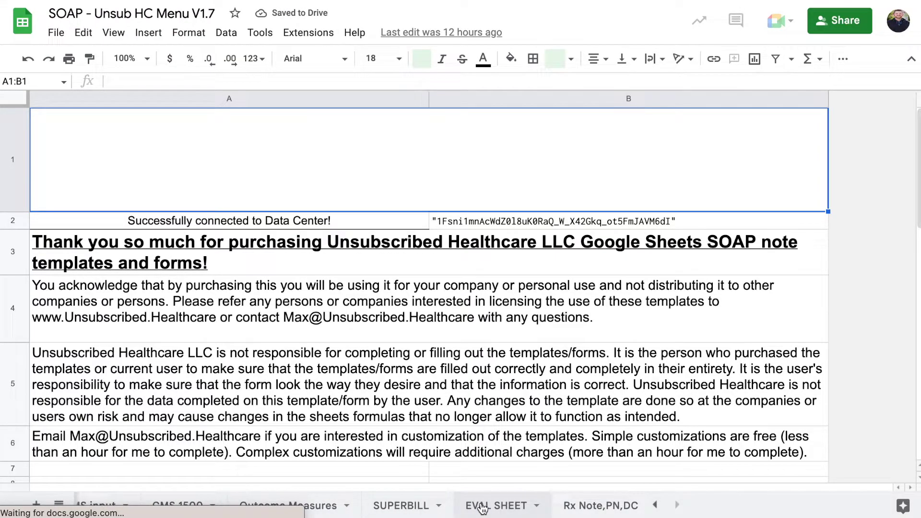
left_click(482, 508)
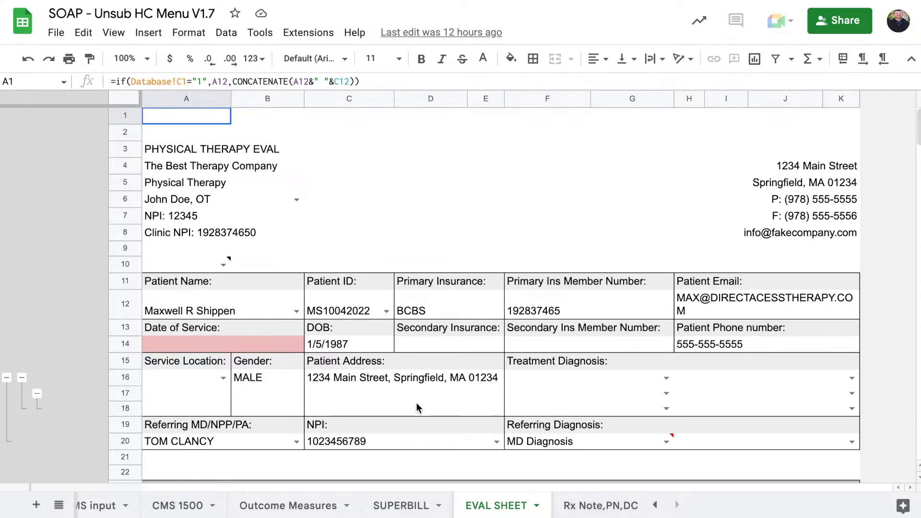
scroll(417, 407, "down", 2)
scroll(418, 407, "down", 2)
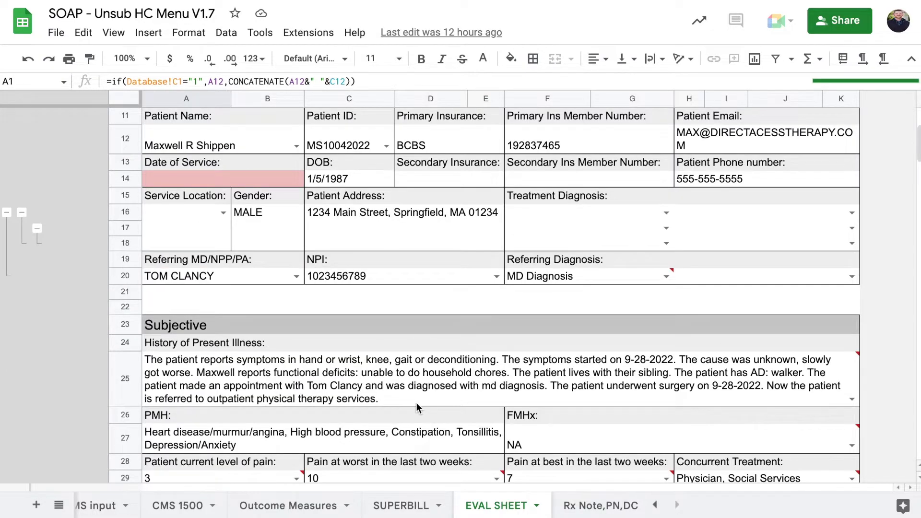
scroll(416, 403, "down", 1)
scroll(276, 401, "down", 2)
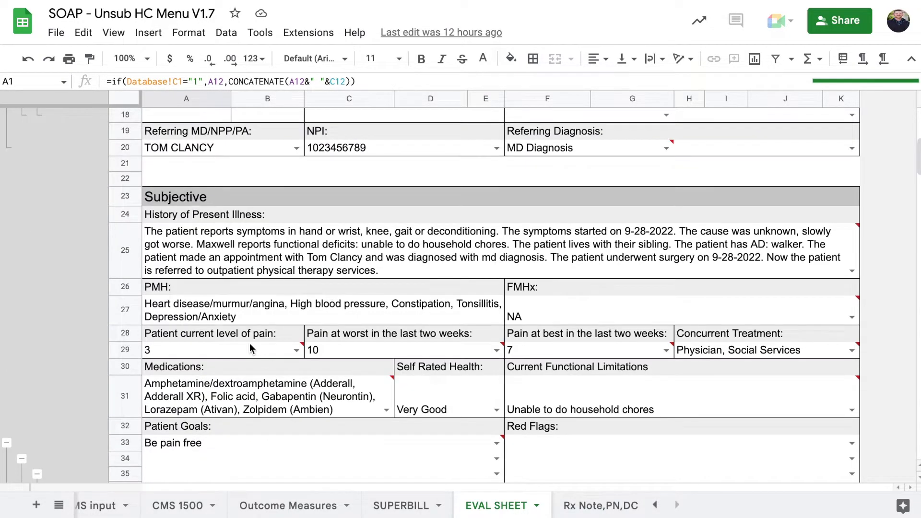
scroll(249, 343, "down", 2)
scroll(224, 255, "down", 1)
left_click(223, 254)
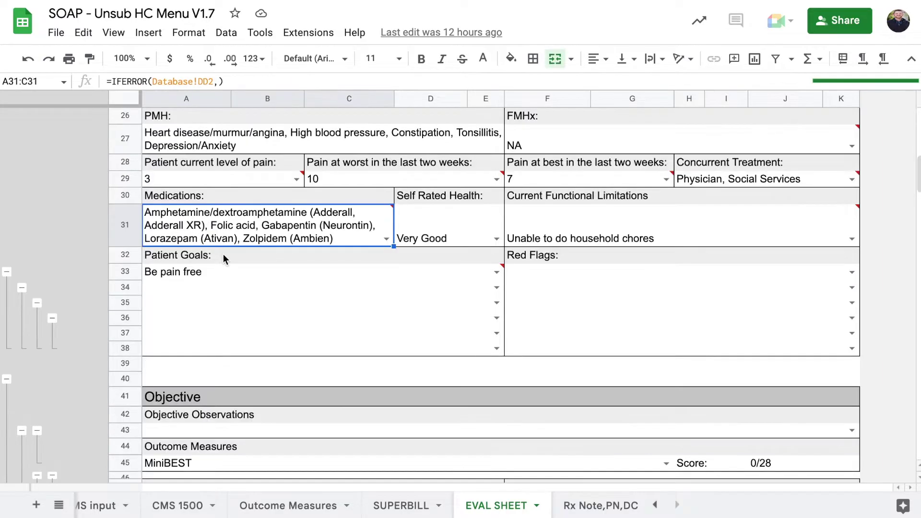
left_click(226, 163)
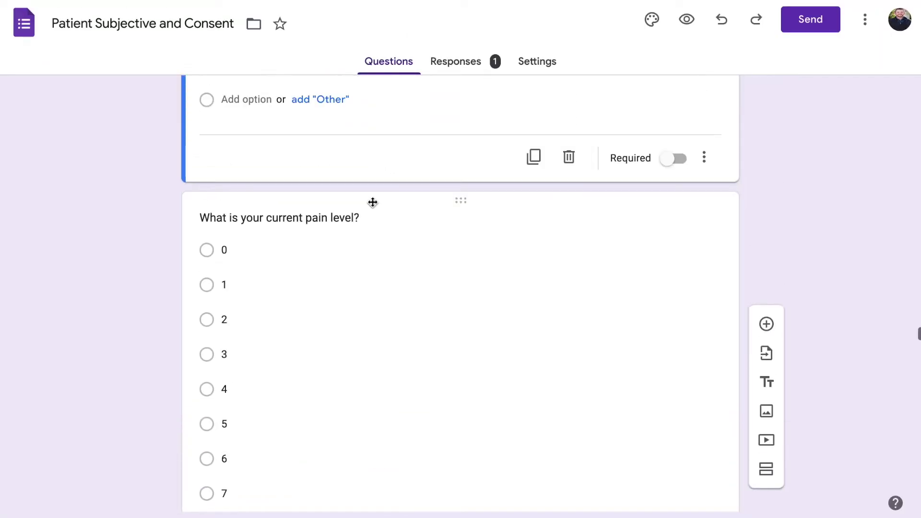
scroll(373, 206, "up", 5)
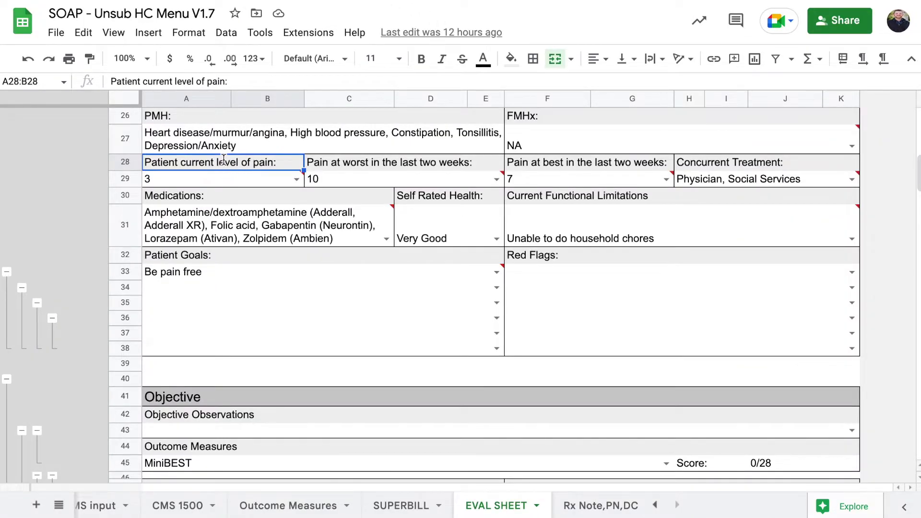
left_click(429, 164)
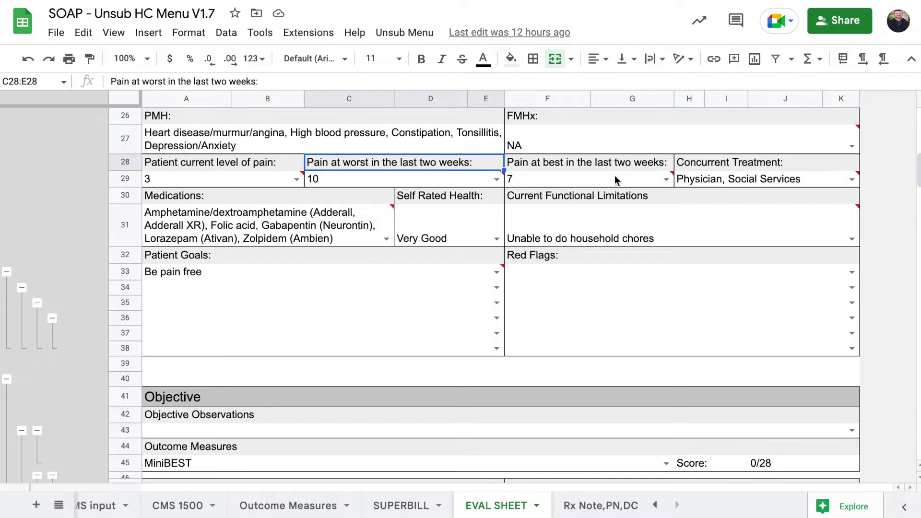
left_click(615, 179)
left_click(612, 162)
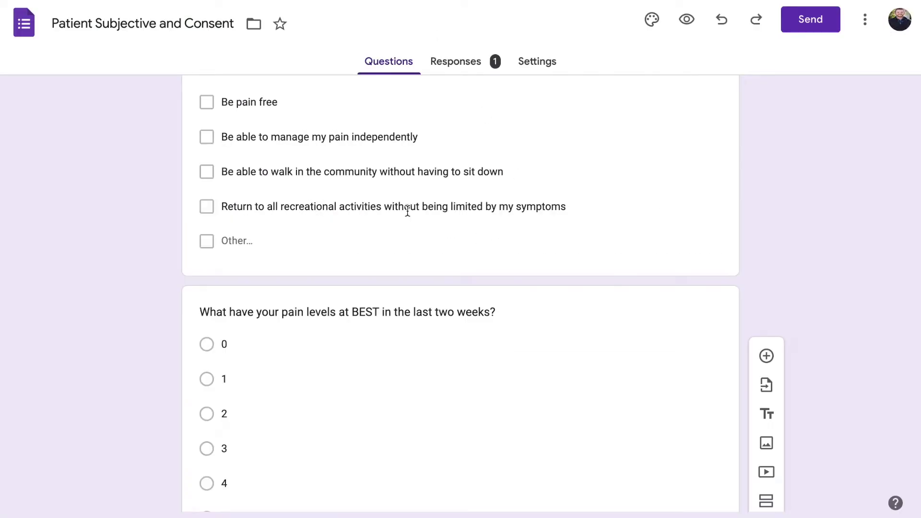
left_click(353, 311)
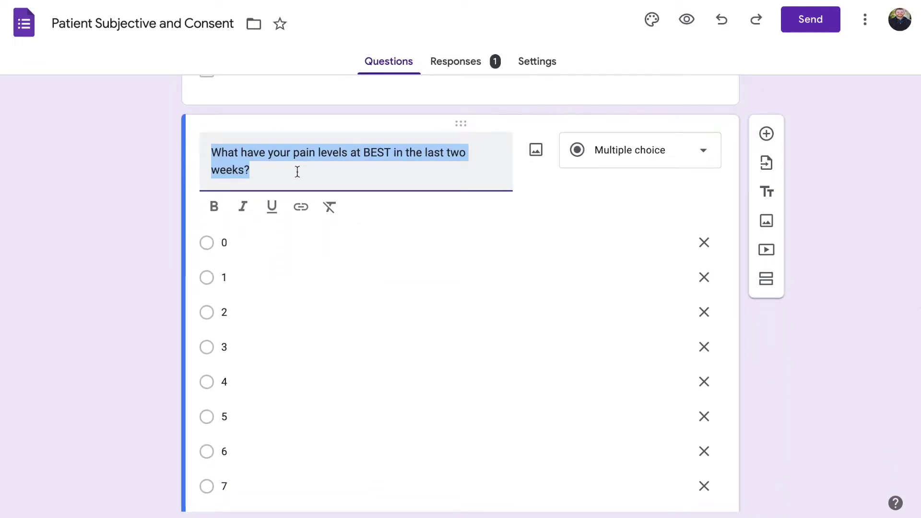
scroll(297, 173, "down", 1)
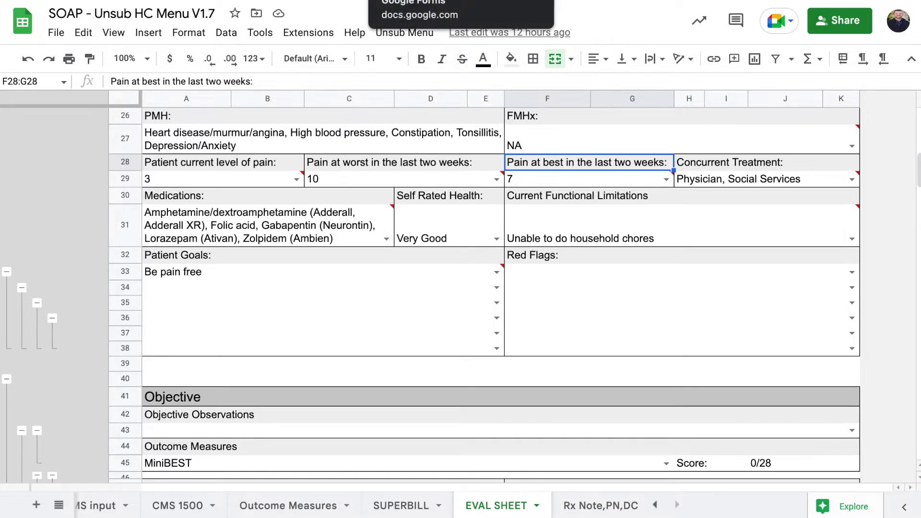
Scroll through section 1's symptom-onset, surgery, diagnosis and diagnostic-imaging questions to Section 2's HIPPA Notice.
scroll(351, 306, "down", 7)
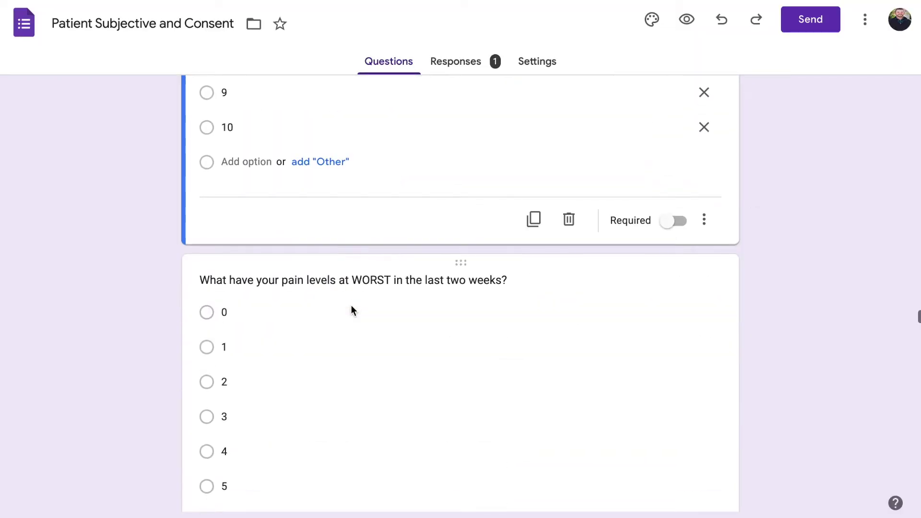
scroll(350, 304, "down", 3)
scroll(352, 306, "down", 4)
scroll(352, 305, "down", 4)
scroll(352, 305, "down", 2)
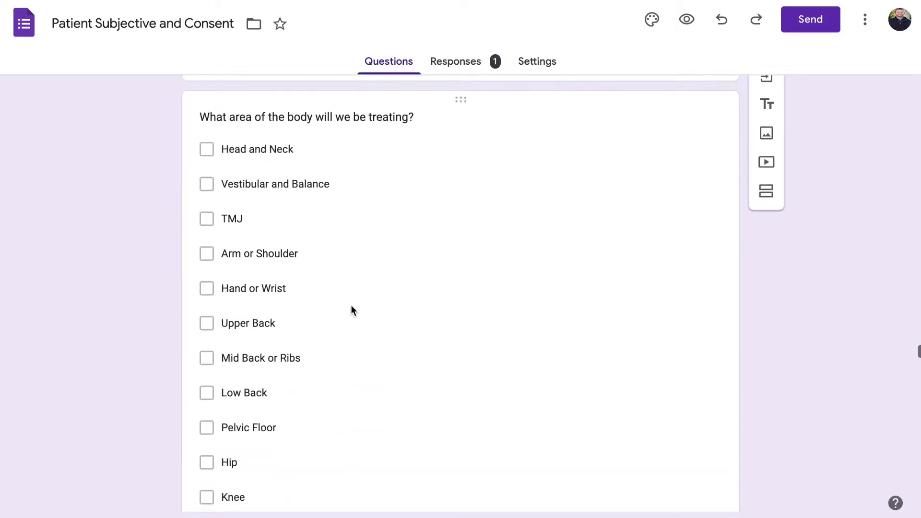
scroll(351, 310, "down", 5)
scroll(352, 310, "up", 4)
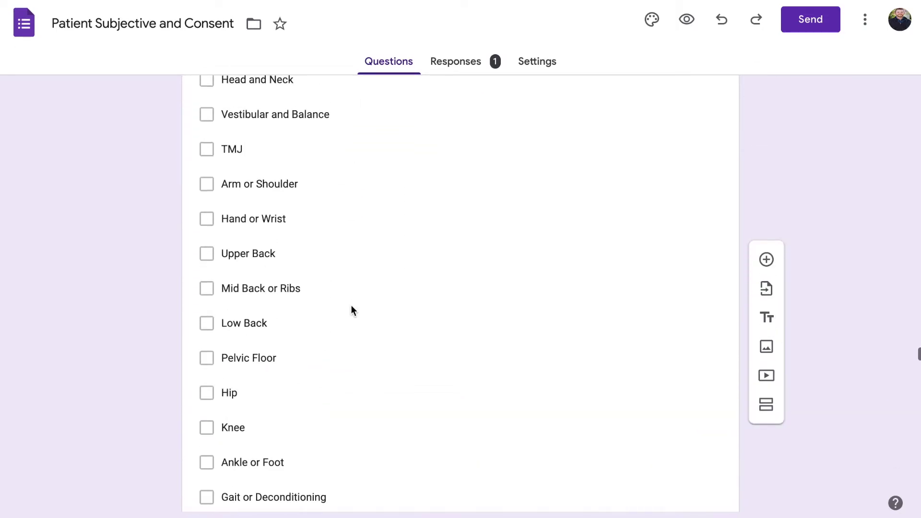
scroll(352, 310, "up", 1)
scroll(351, 307, "up", 2)
scroll(351, 308, "down", 3)
scroll(352, 307, "down", 3)
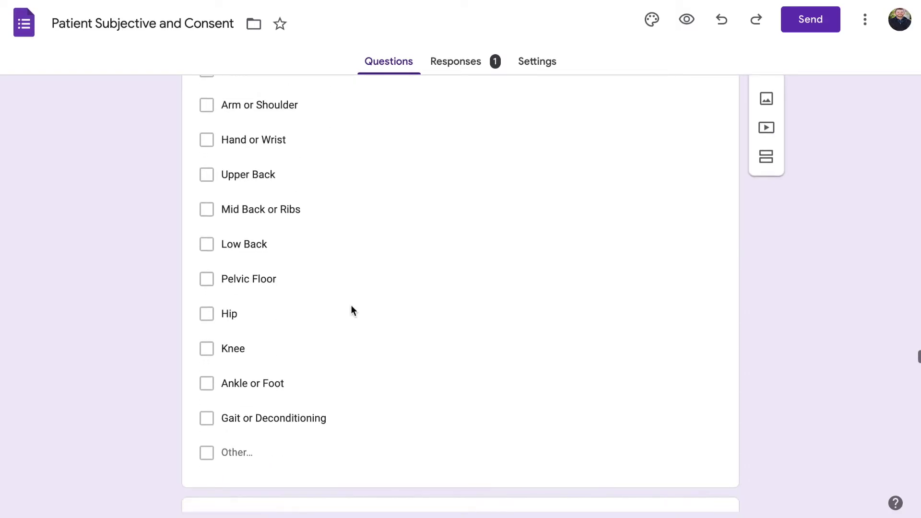
scroll(351, 308, "down", 1)
scroll(352, 311, "down", 1)
scroll(352, 311, "down", 1)
scroll(351, 311, "down", 1)
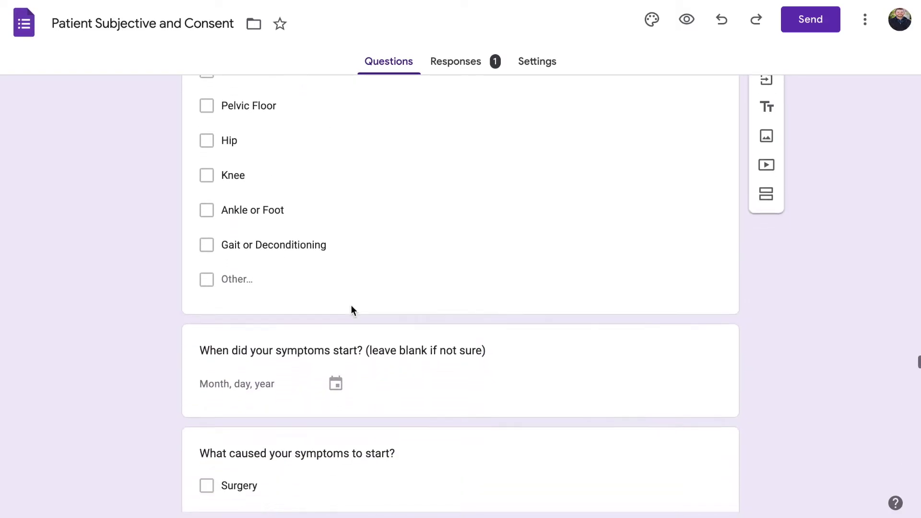
scroll(351, 311, "down", 1)
scroll(352, 310, "up", 1)
scroll(352, 309, "up", 2)
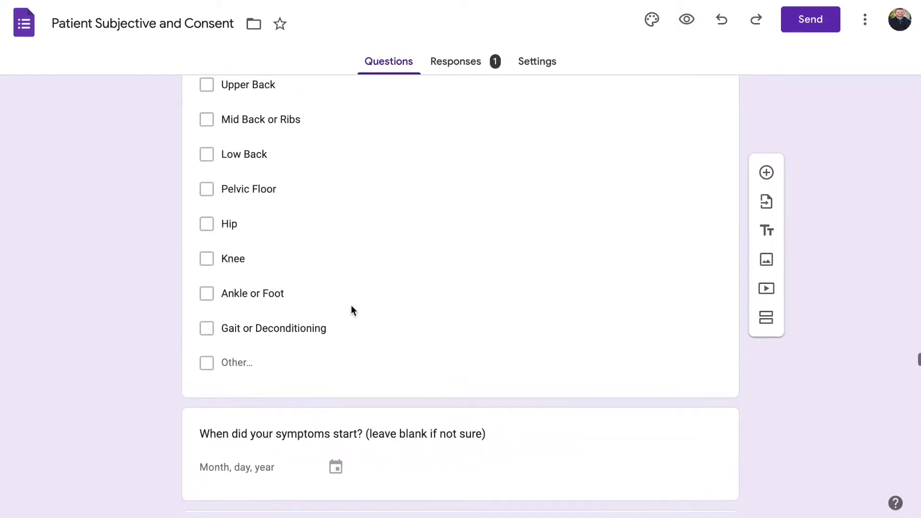
scroll(342, 282, "down", 2)
scroll(358, 153, "down", 1)
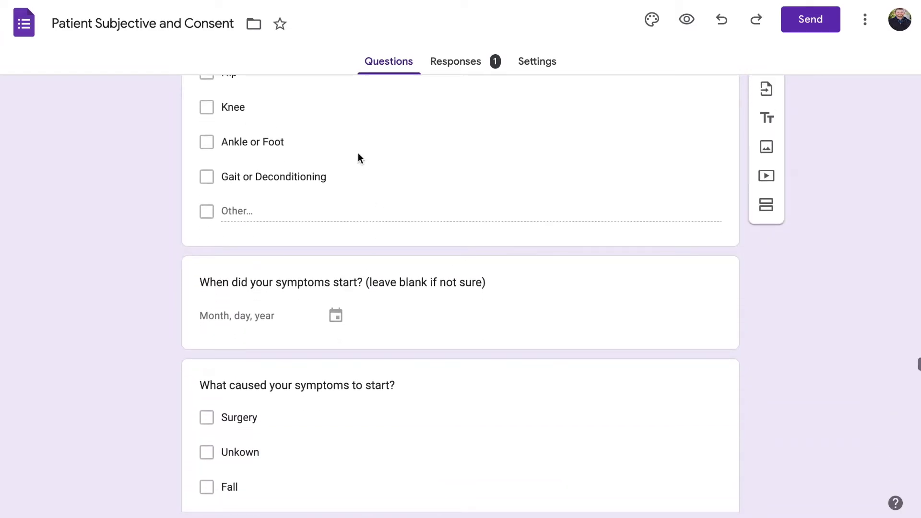
scroll(358, 156, "down", 1)
scroll(384, 173, "down", 1)
scroll(314, 204, "down", 3)
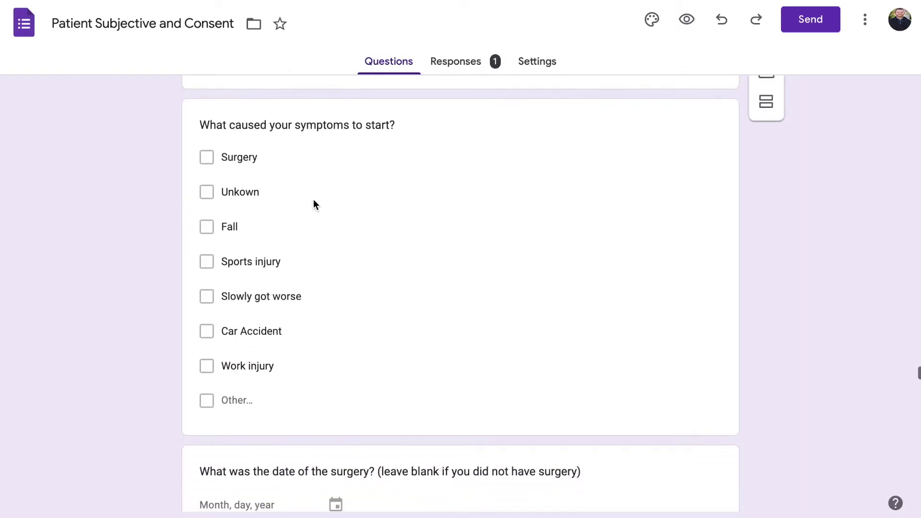
scroll(314, 203, "down", 2)
scroll(315, 203, "up", 2)
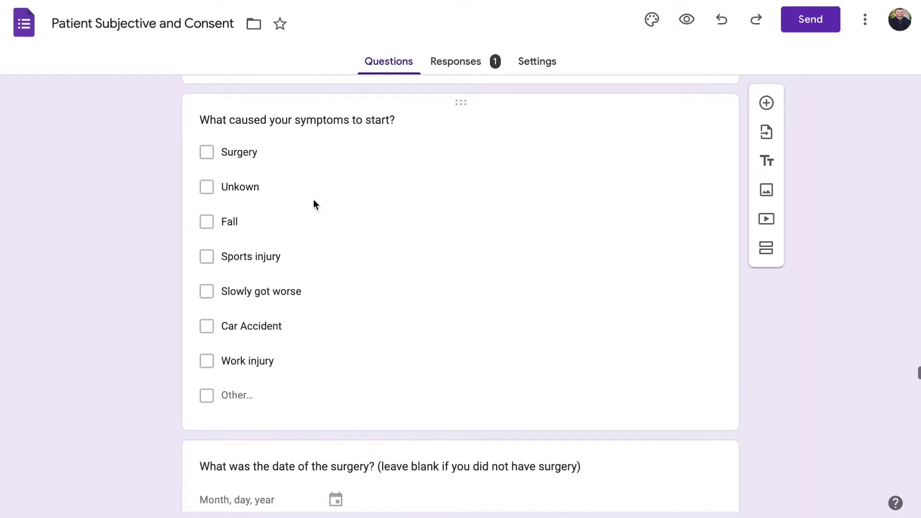
scroll(314, 204, "down", 3)
scroll(315, 204, "down", 2)
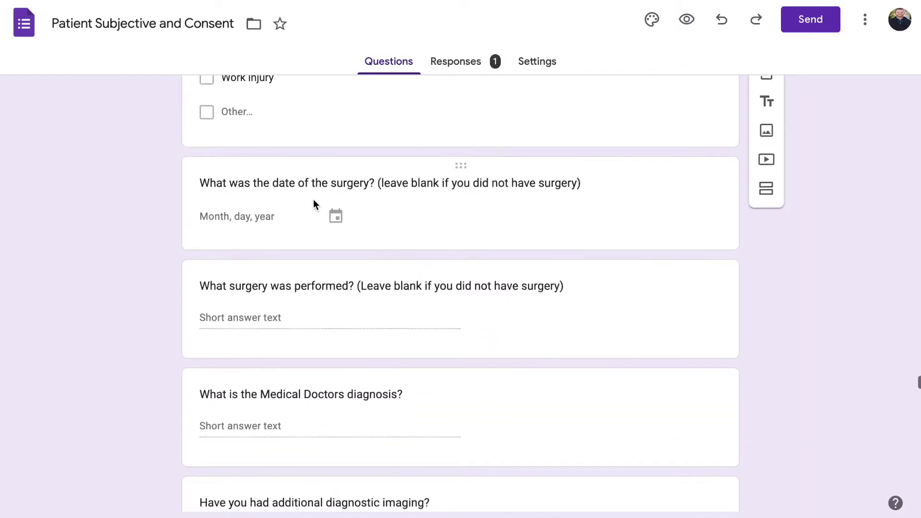
scroll(314, 208, "down", 1)
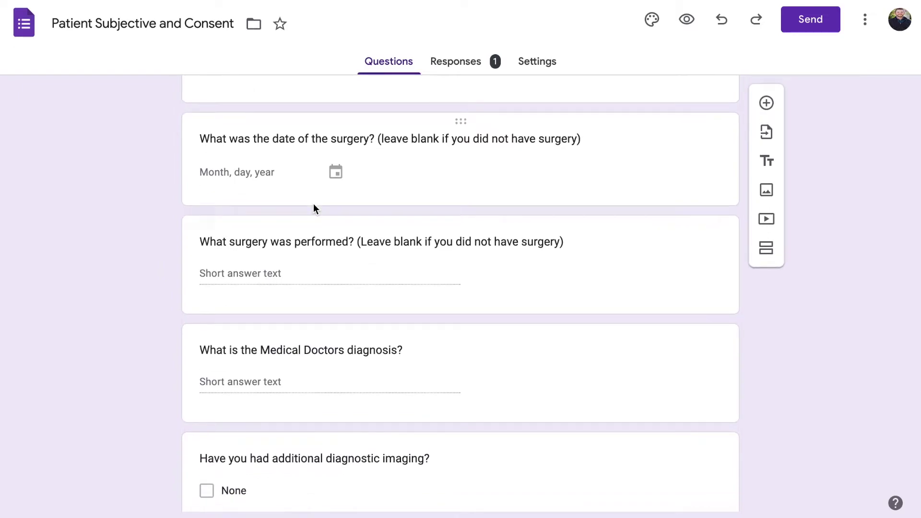
scroll(314, 205, "down", 1)
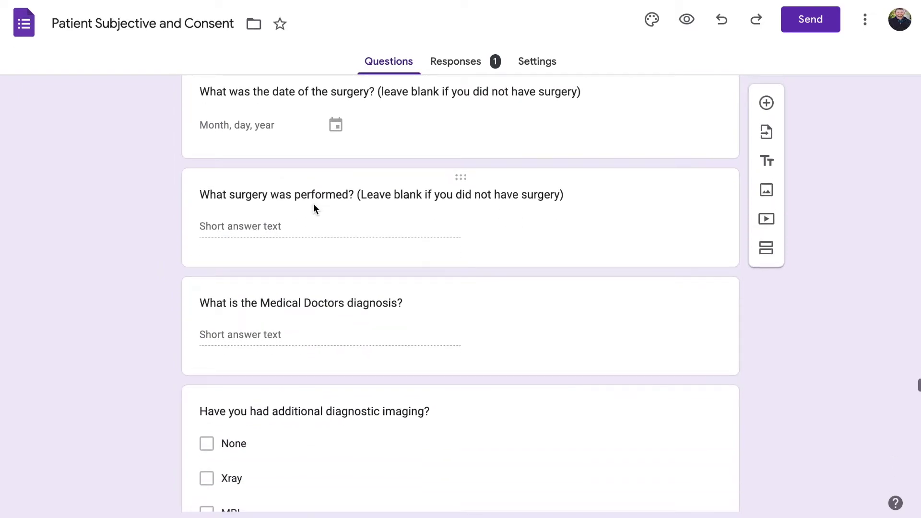
scroll(314, 208, "down", 1)
scroll(315, 209, "down", 1)
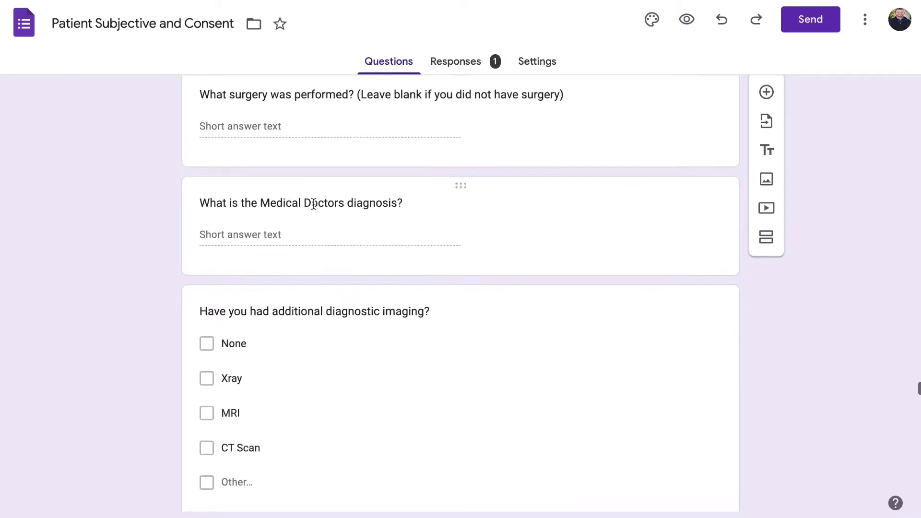
scroll(315, 208, "down", 1)
scroll(313, 205, "down", 1)
scroll(315, 207, "down", 1)
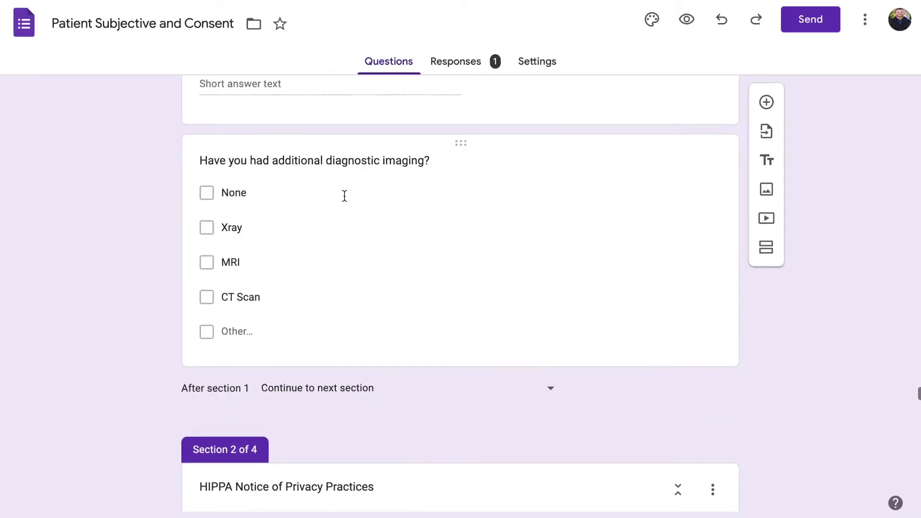
scroll(344, 200, "down", 1)
scroll(350, 197, "down", 1)
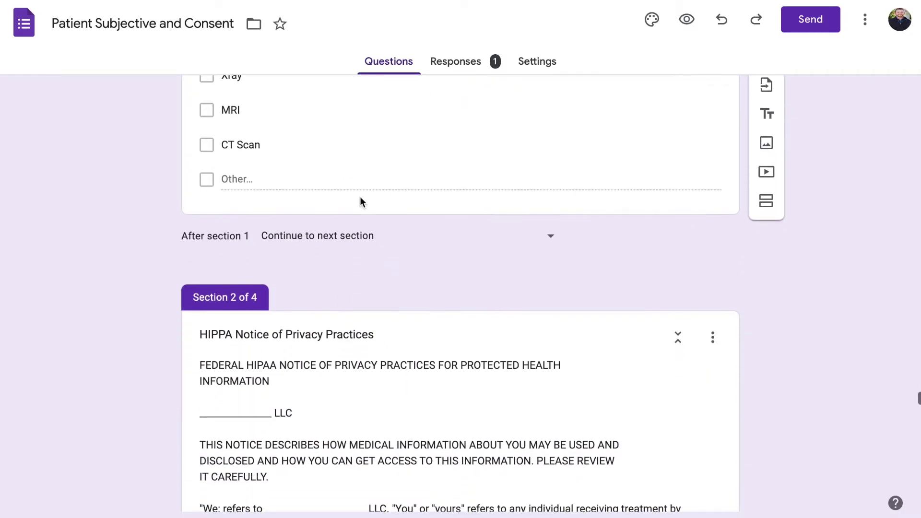
scroll(361, 200, "down", 2)
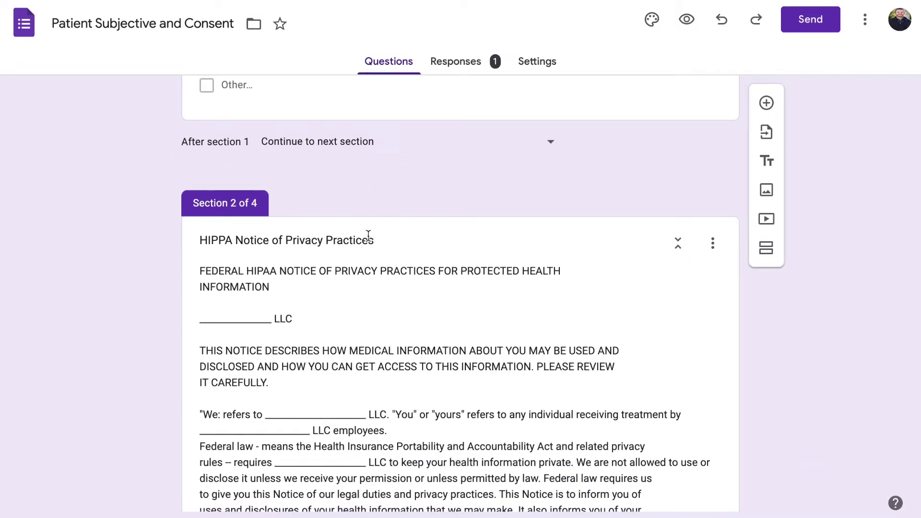
scroll(368, 235, "down", 1)
scroll(382, 264, "down", 1)
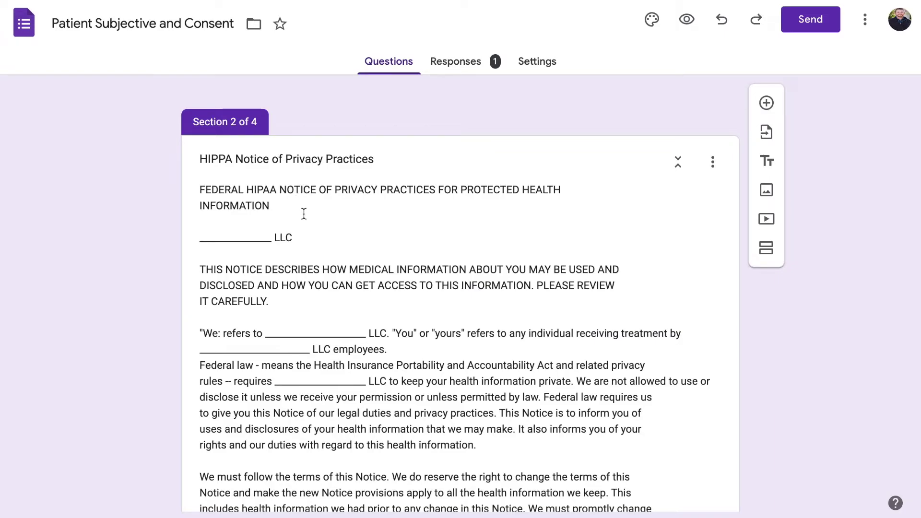
scroll(315, 230, "down", 1)
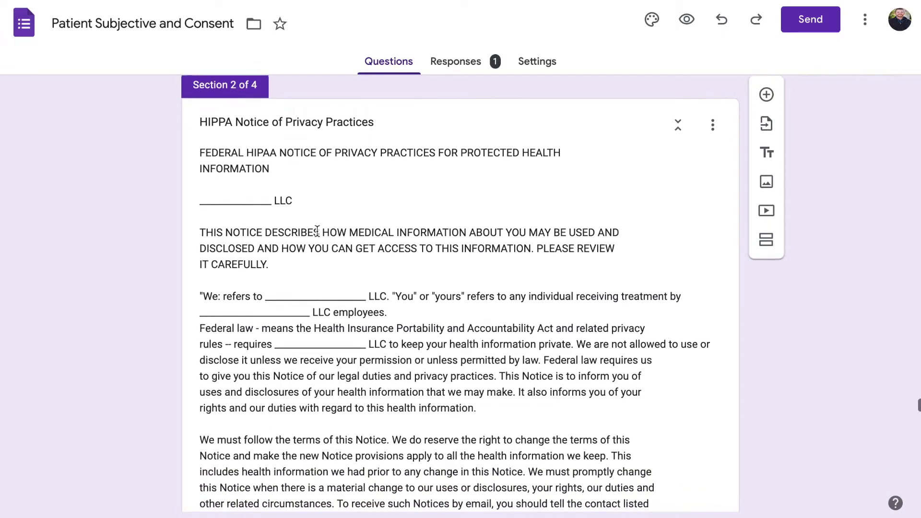
scroll(316, 230, "down", 1)
scroll(317, 232, "down", 1)
scroll(317, 231, "down", 1)
scroll(317, 231, "down", 1)
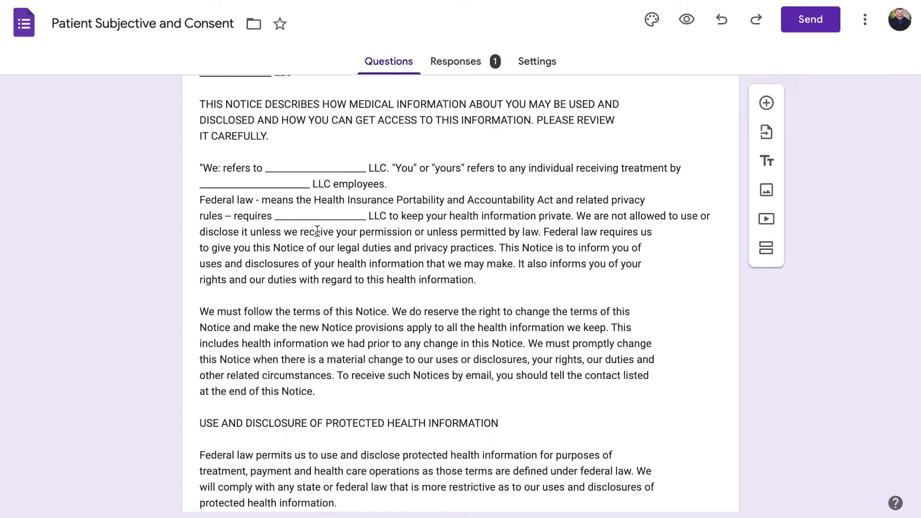
scroll(317, 232, "up", 1)
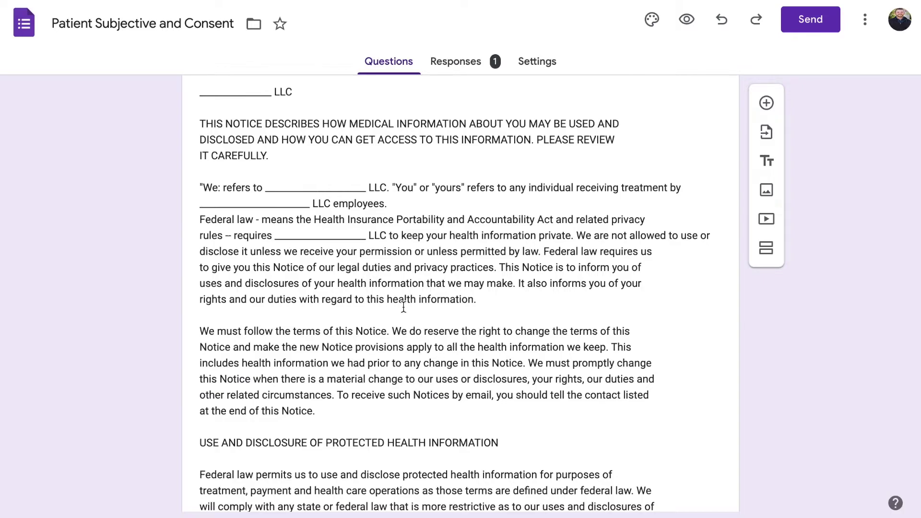
key("ctrl+a")
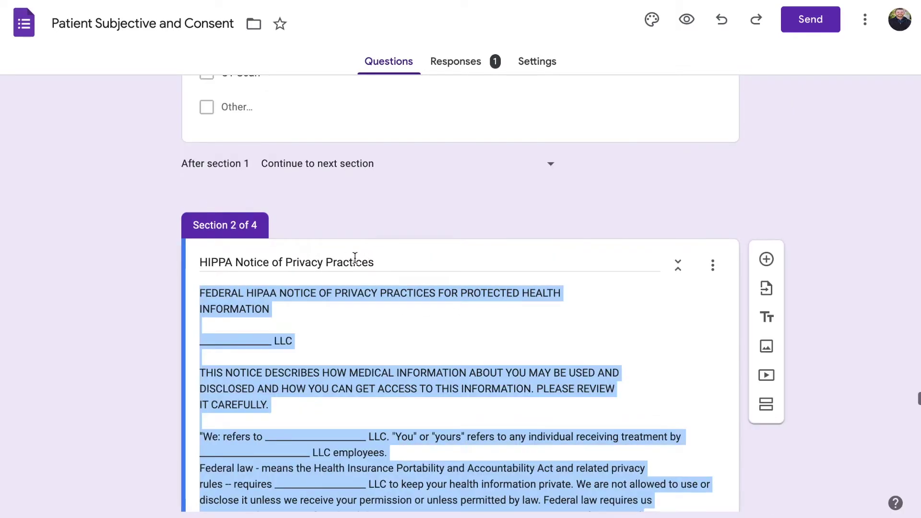
scroll(364, 305, "down", 3)
left_click(374, 330)
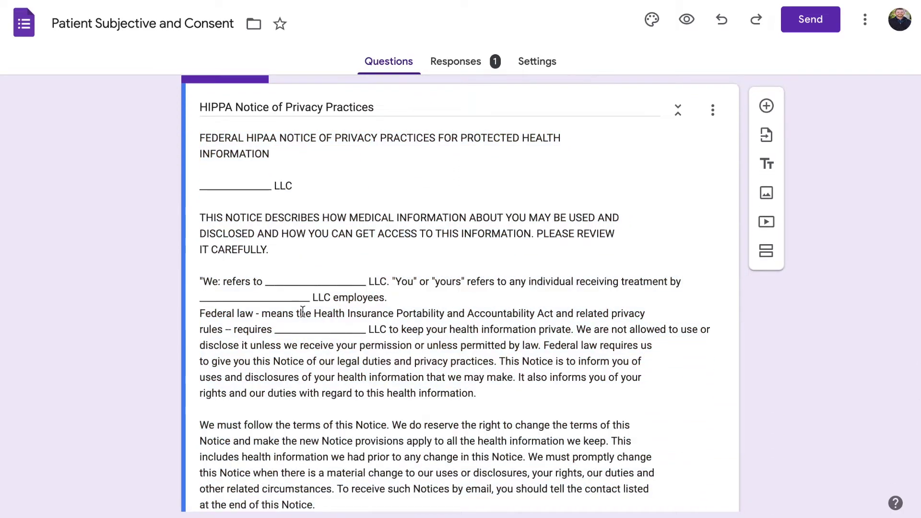
scroll(333, 304, "down", 2)
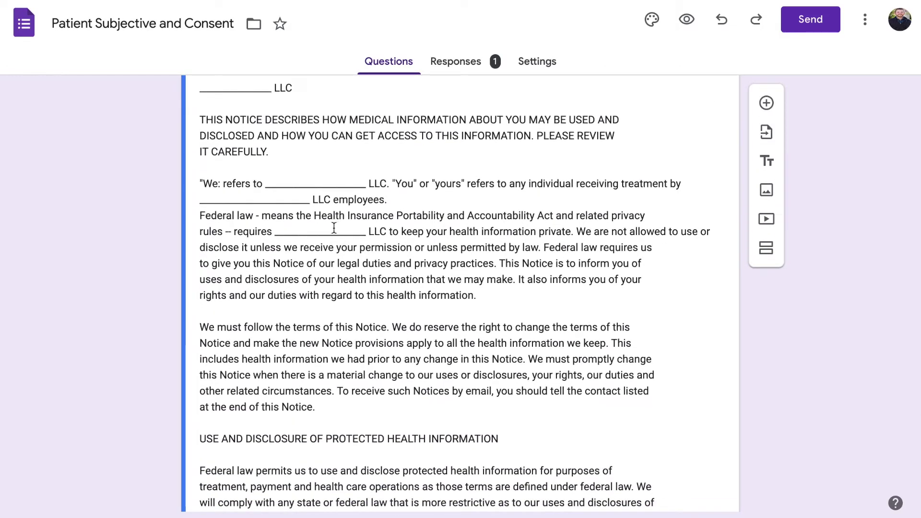
double_click(334, 231)
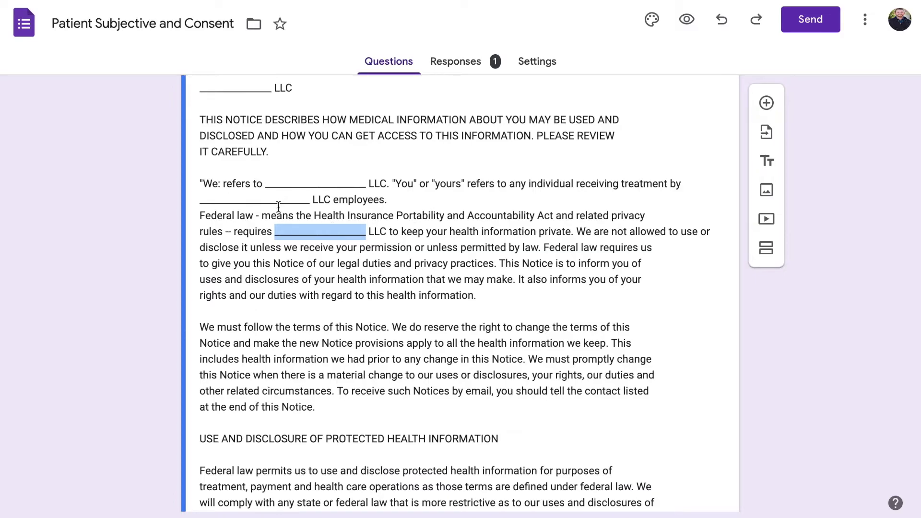
scroll(336, 240, "down", 1)
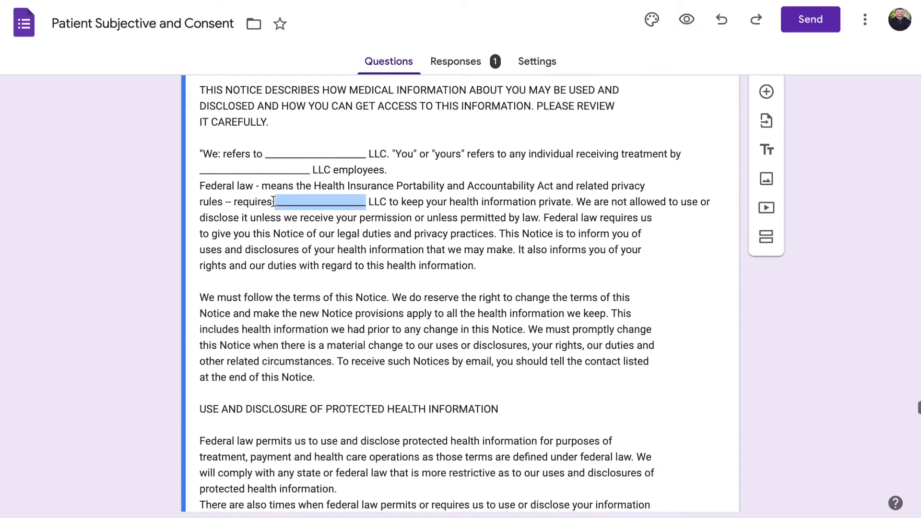
scroll(335, 219, "down", 3)
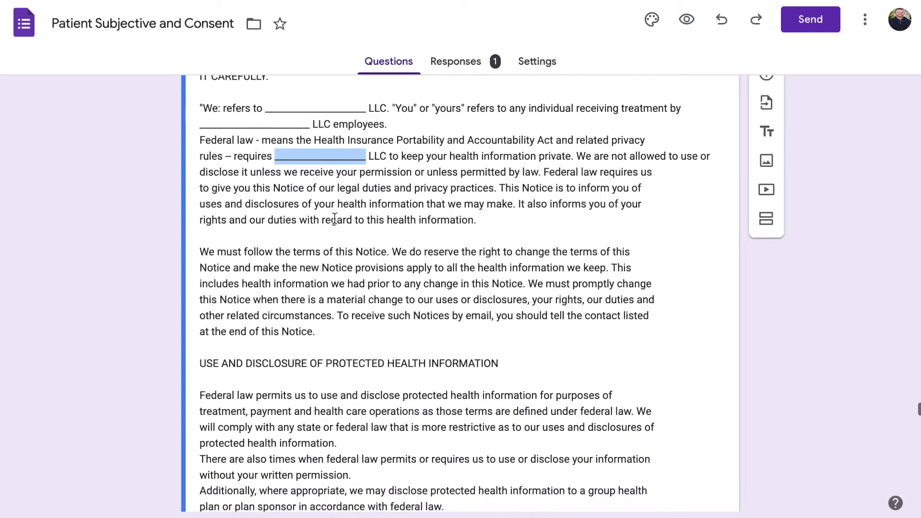
scroll(379, 294, "down", 1)
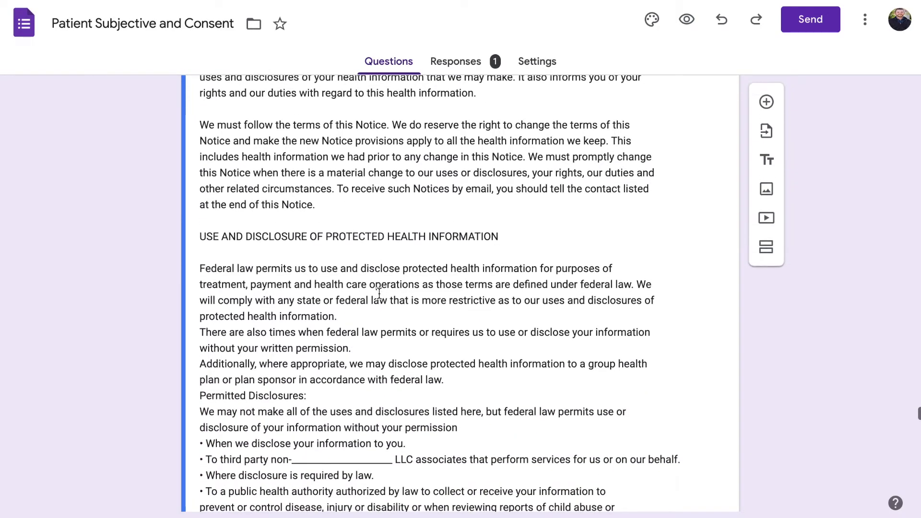
scroll(379, 294, "down", 1)
scroll(371, 243, "down", 1)
scroll(379, 249, "down", 2)
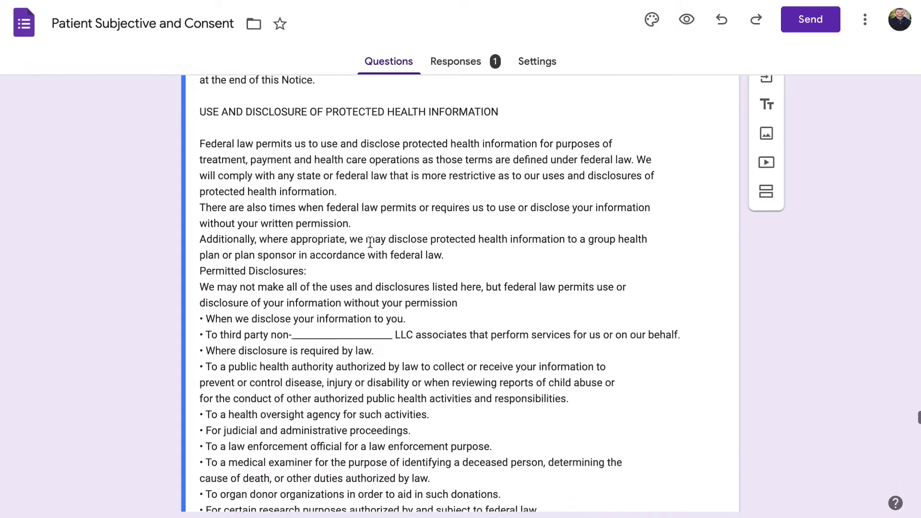
scroll(388, 262, "down", 1)
scroll(392, 265, "down", 1)
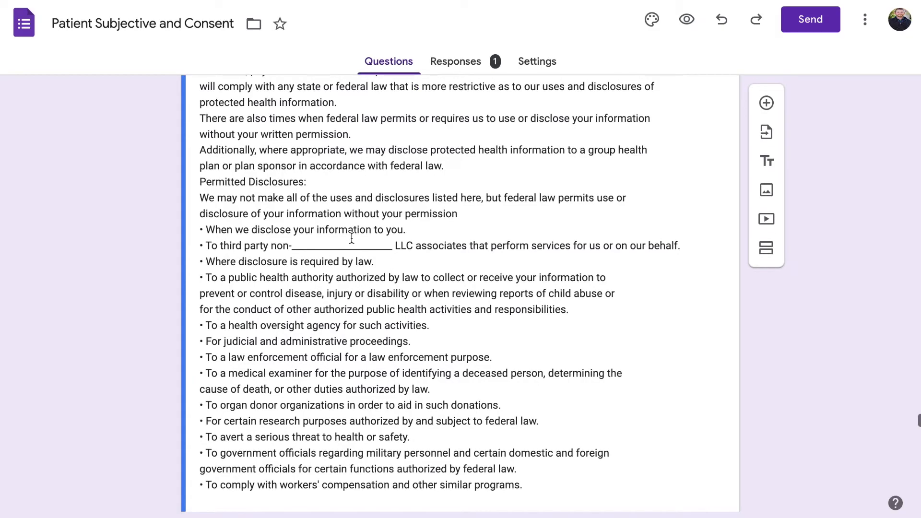
scroll(369, 246, "down", 1)
scroll(409, 242, "down", 1)
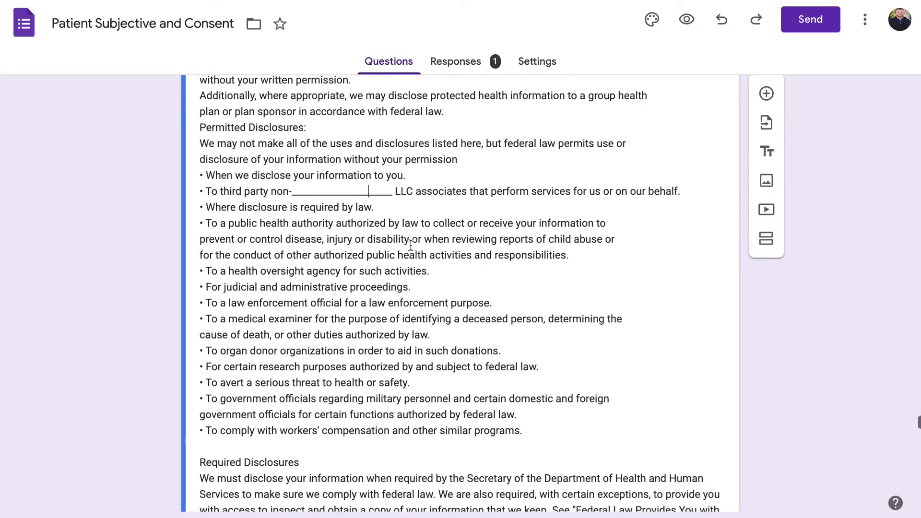
scroll(410, 245, "down", 1)
scroll(411, 246, "down", 3)
scroll(411, 246, "down", 1)
scroll(410, 245, "down", 1)
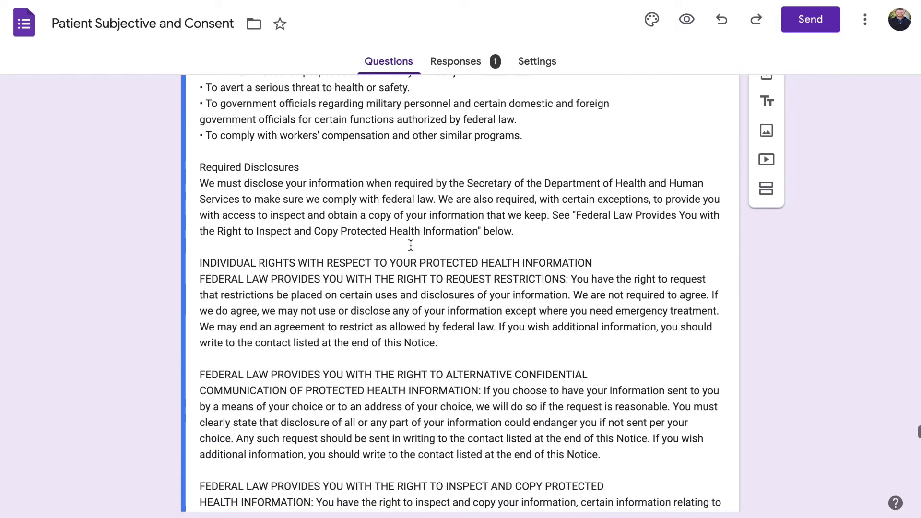
scroll(410, 246, "down", 1)
scroll(411, 245, "down", 1)
scroll(411, 245, "down", 1)
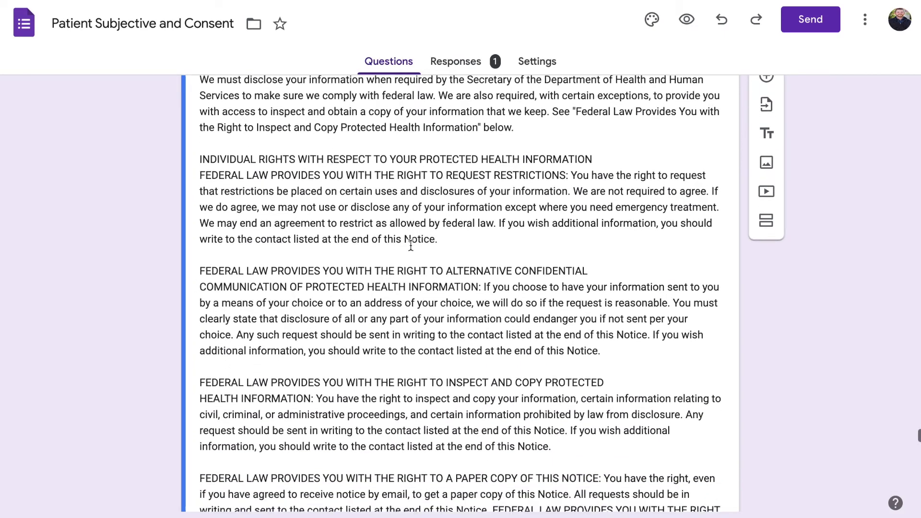
scroll(411, 246, "down", 1)
scroll(410, 246, "down", 1)
scroll(411, 246, "down", 1)
scroll(411, 246, "down", 1)
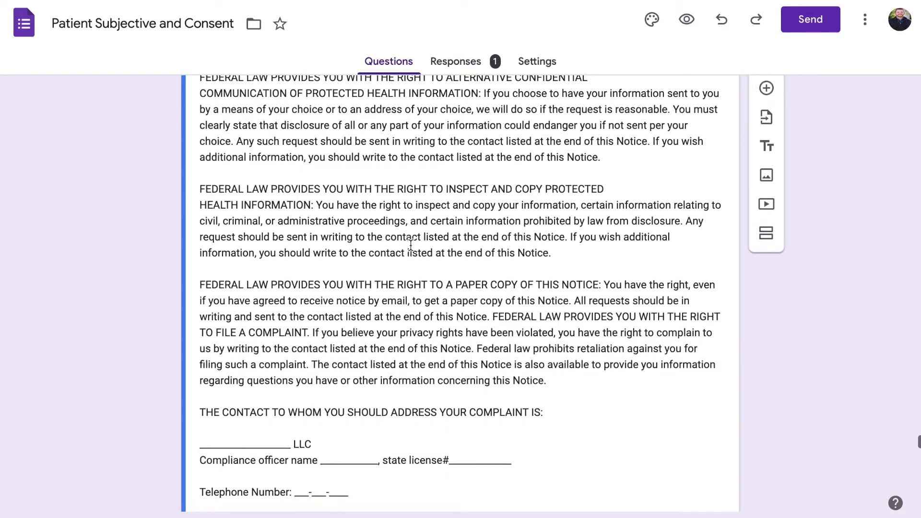
scroll(411, 245, "down", 2)
scroll(410, 246, "down", 1)
scroll(411, 245, "down", 1)
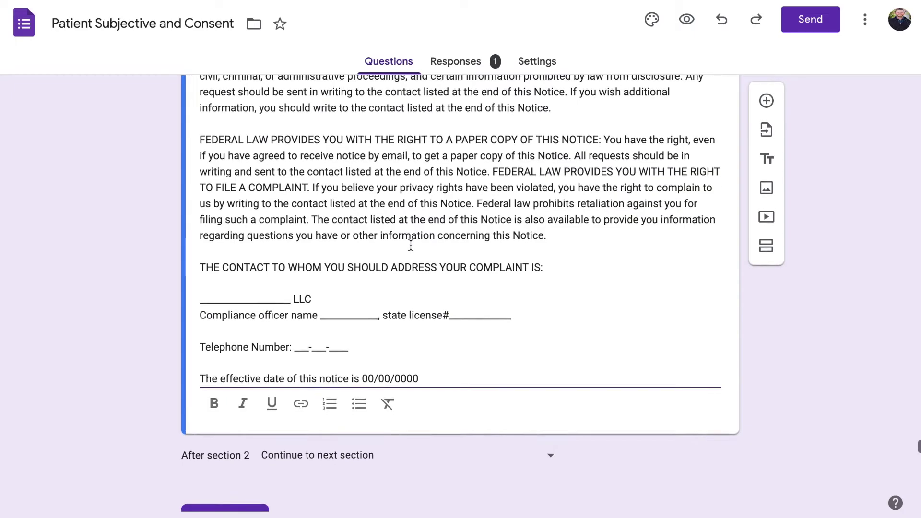
scroll(411, 245, "down", 1)
scroll(411, 246, "down", 1)
scroll(414, 257, "down", 1)
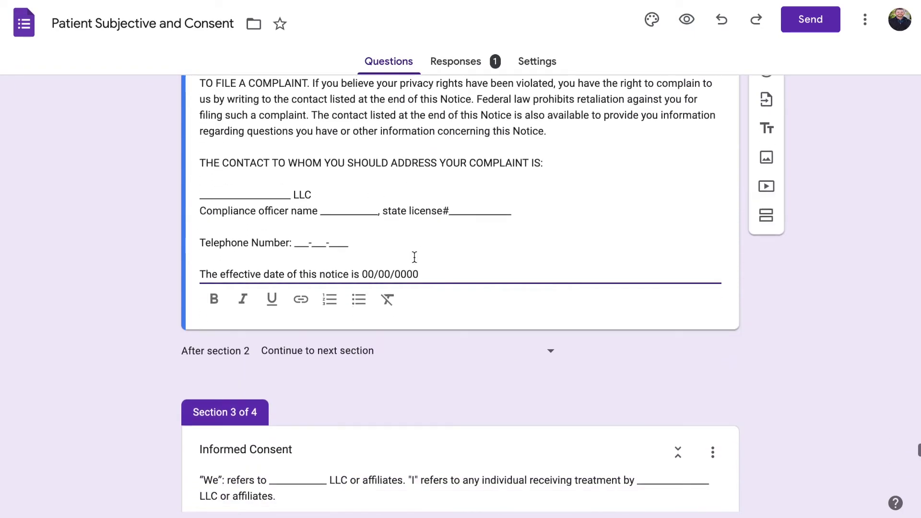
scroll(335, 203, "down", 1)
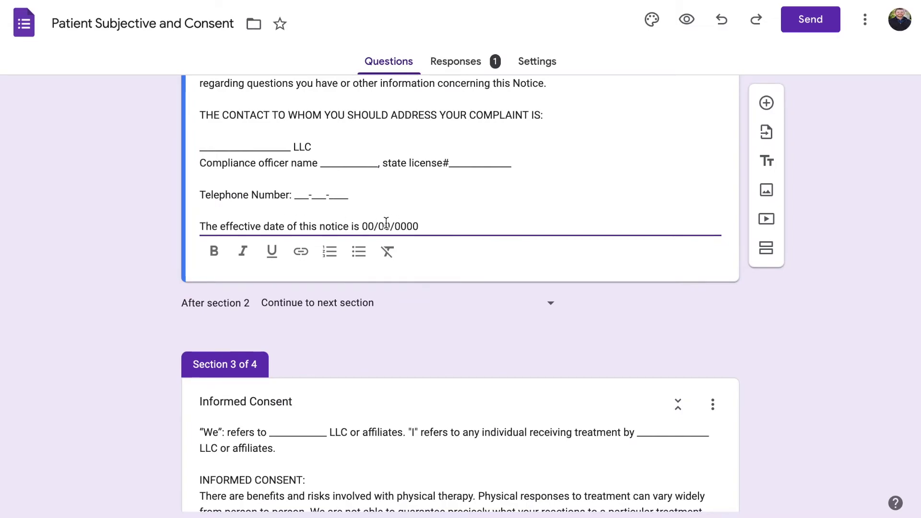
scroll(365, 226, "down", 5)
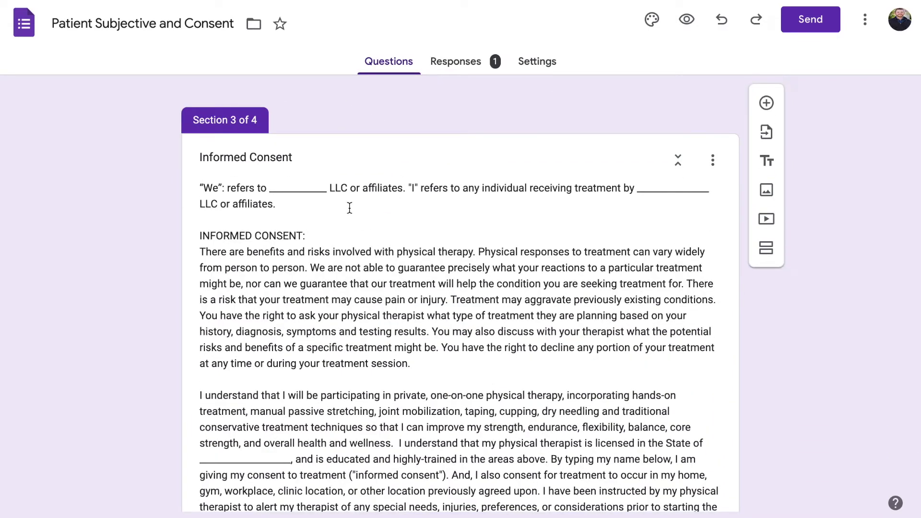
scroll(349, 207, "down", 1)
scroll(327, 199, "down", 1)
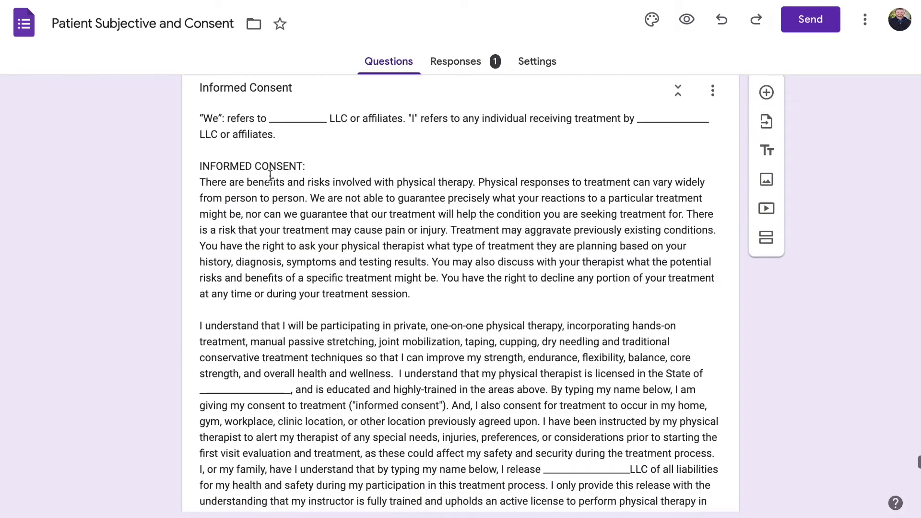
scroll(288, 192, "down", 1)
scroll(305, 206, "down", 2)
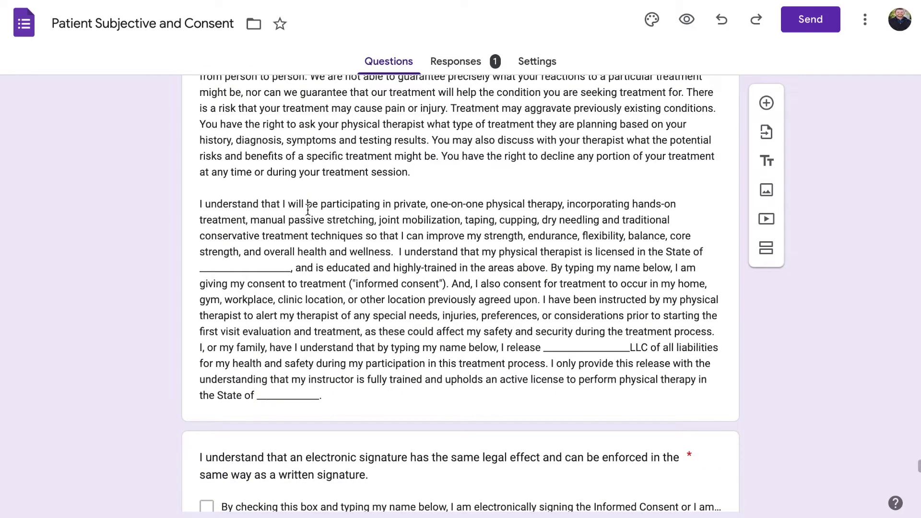
left_click(226, 257)
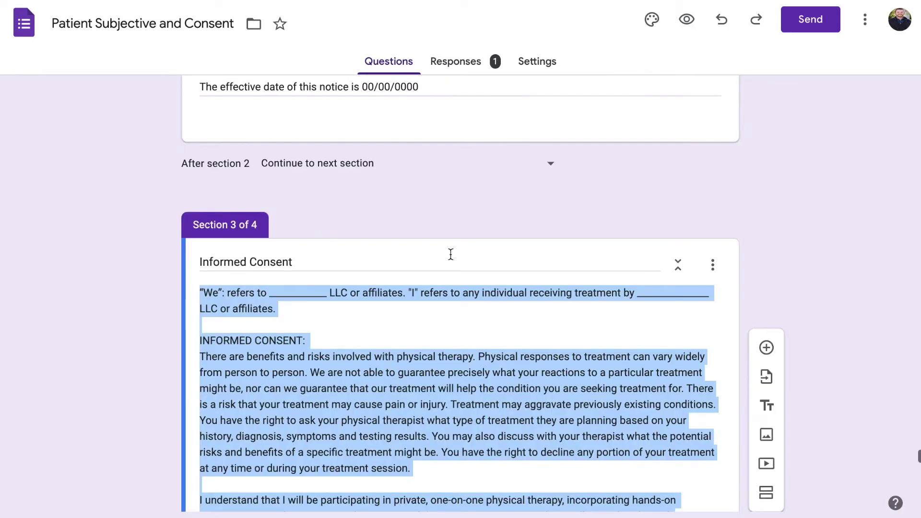
scroll(455, 288, "down", 1)
scroll(456, 292, "down", 3)
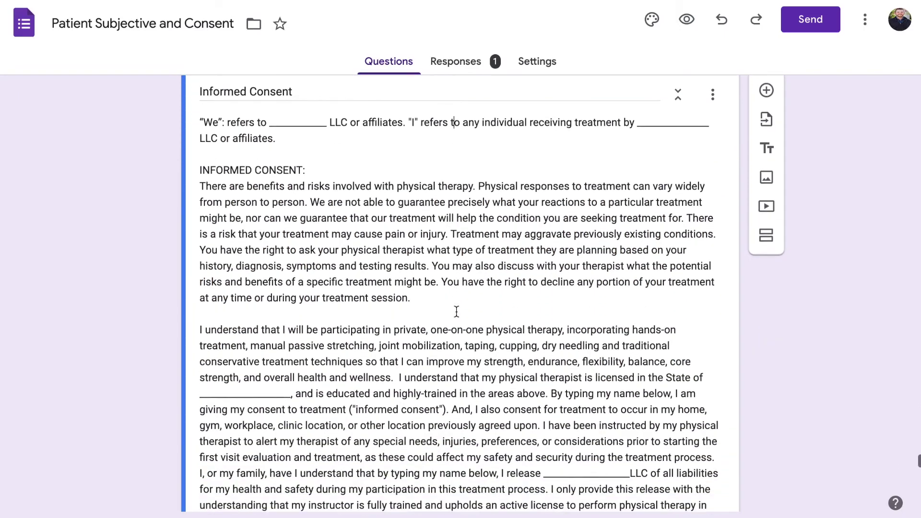
scroll(455, 302, "down", 2)
scroll(456, 312, "down", 2)
scroll(457, 312, "down", 1)
scroll(438, 222, "down", 3)
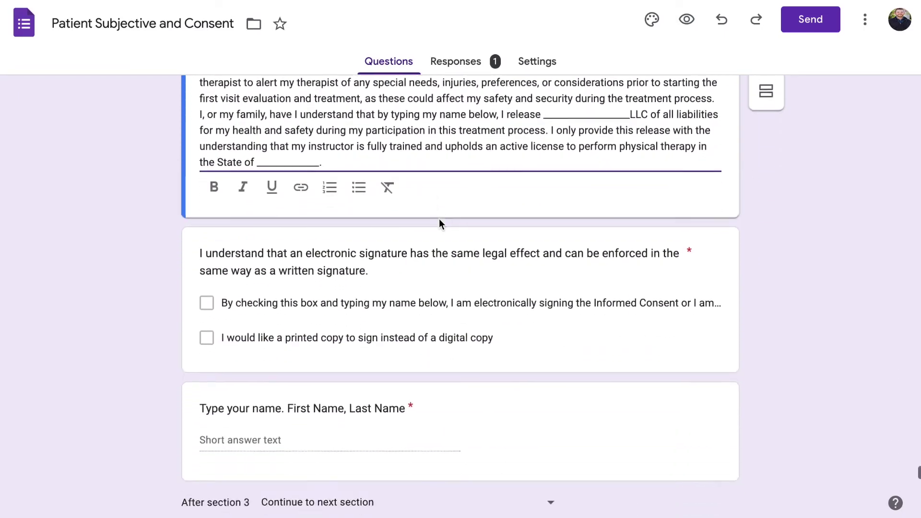
scroll(478, 276, "down", 1)
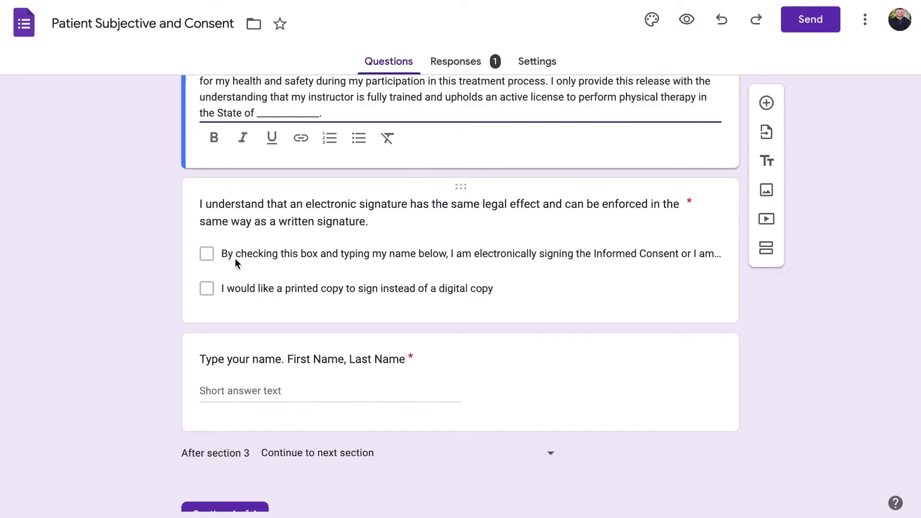
scroll(339, 376, "down", 2)
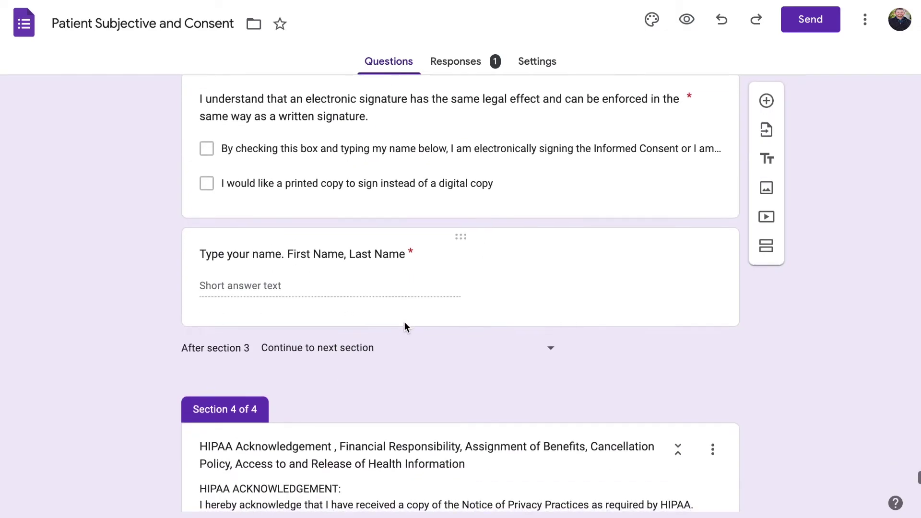
scroll(405, 324, "down", 1)
scroll(406, 329, "up", 1)
scroll(405, 325, "up", 1)
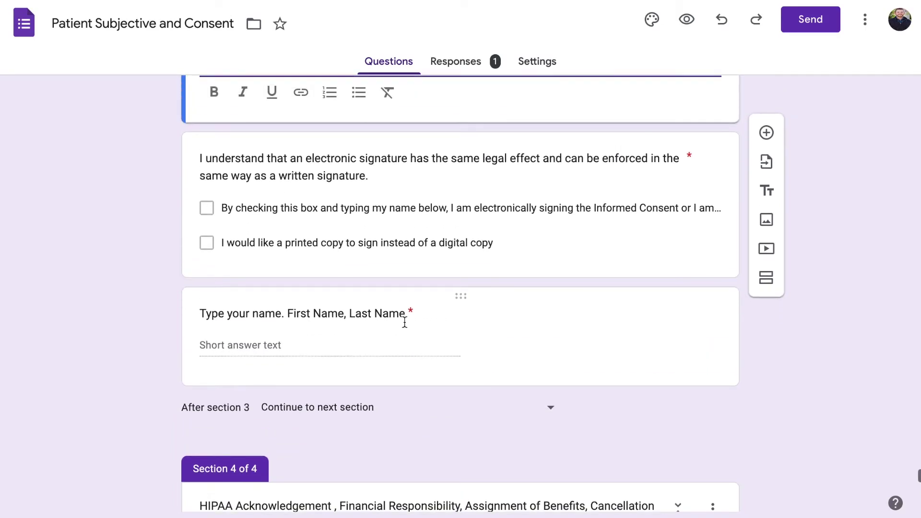
mouse_move(460, 159)
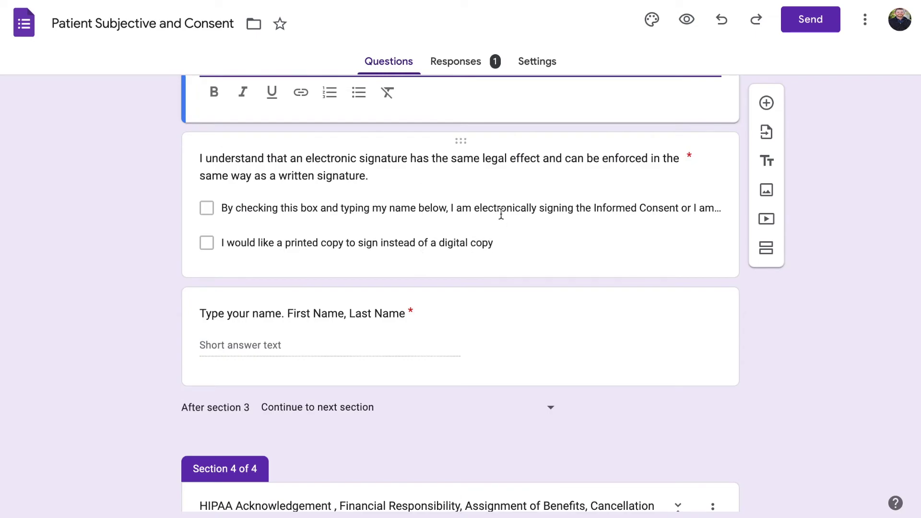
scroll(425, 222, "down", 1)
scroll(424, 220, "down", 2)
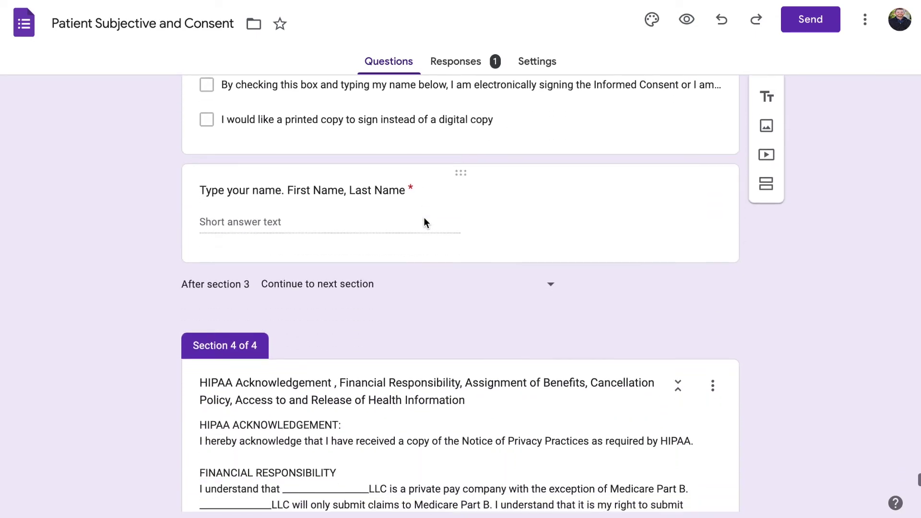
scroll(425, 219, "down", 2)
scroll(424, 220, "down", 1)
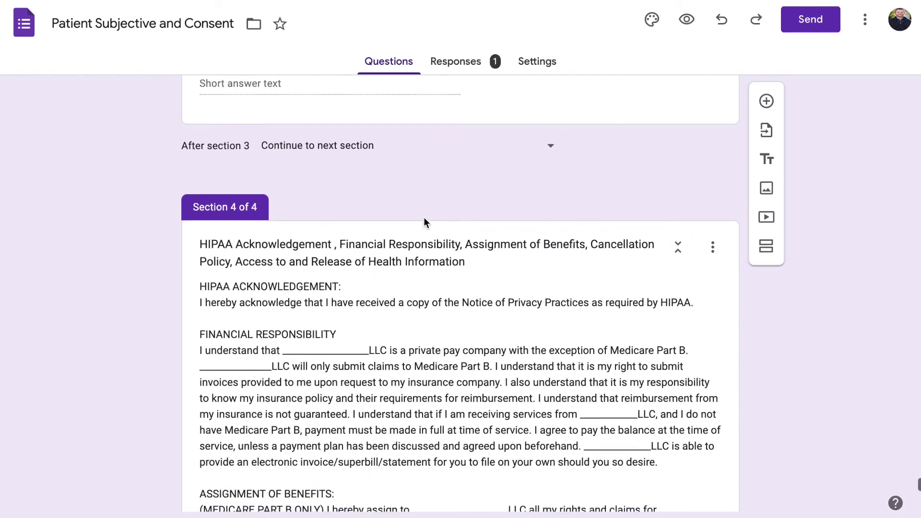
scroll(424, 220, "down", 1)
scroll(424, 221, "down", 1)
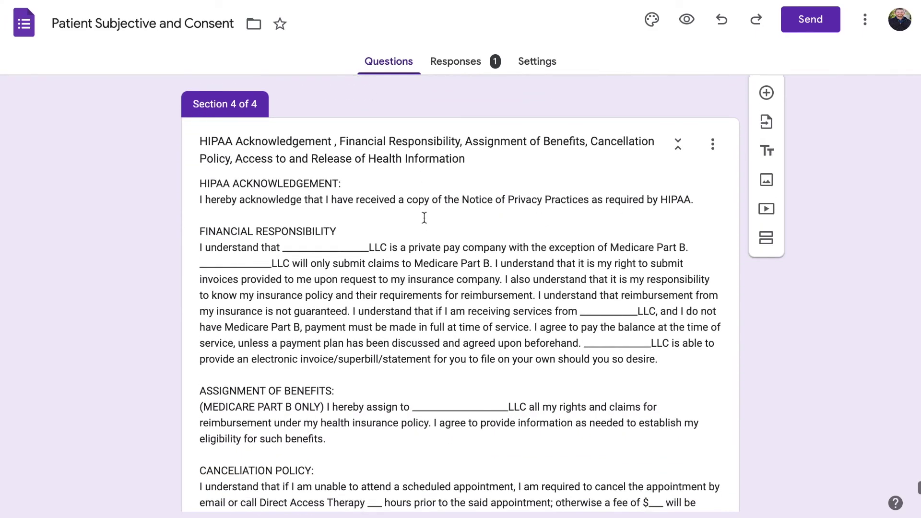
scroll(424, 221, "down", 4)
scroll(424, 220, "down", 3)
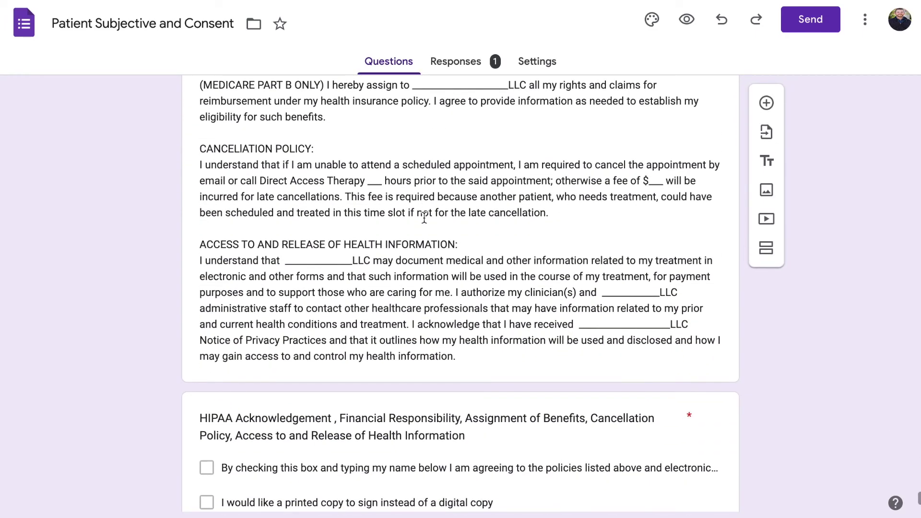
scroll(424, 218, "down", 1)
scroll(424, 218, "up", 2)
scroll(424, 218, "up", 1)
scroll(424, 219, "up", 1)
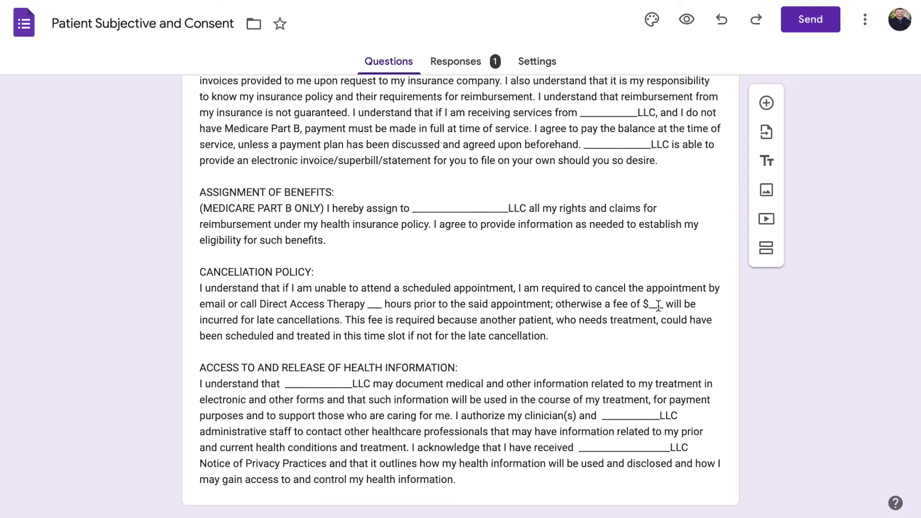
left_click(417, 304)
left_click(415, 356)
scroll(413, 358, "down", 2)
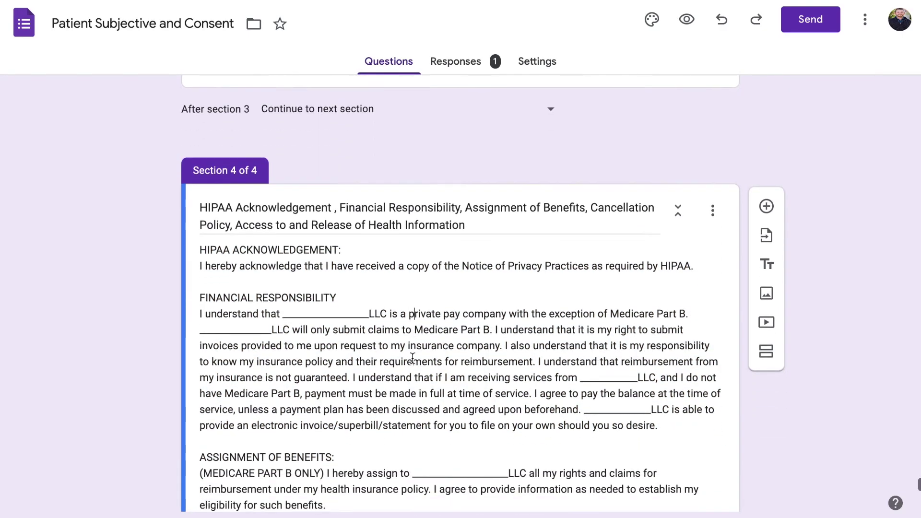
scroll(413, 358, "down", 3)
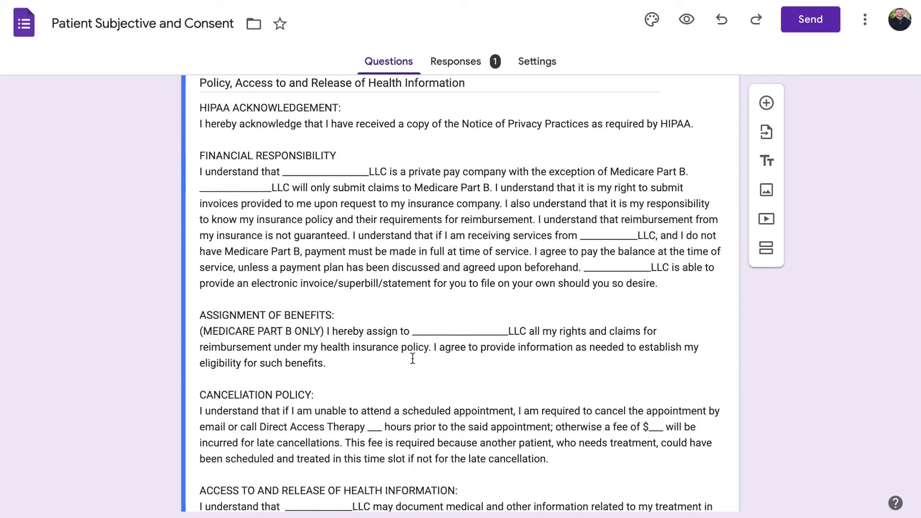
scroll(413, 358, "down", 1)
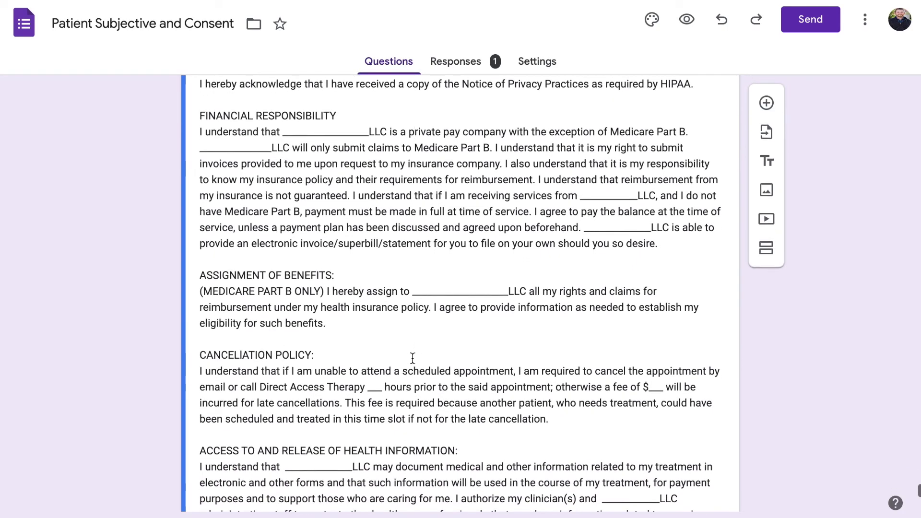
scroll(412, 358, "down", 1)
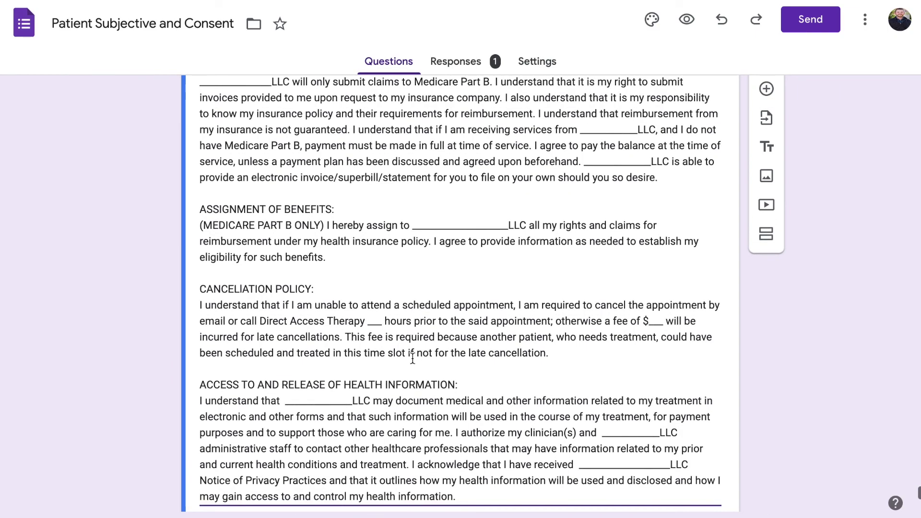
scroll(412, 358, "down", 3)
scroll(413, 358, "down", 2)
scroll(413, 358, "down", 1)
scroll(412, 358, "down", 2)
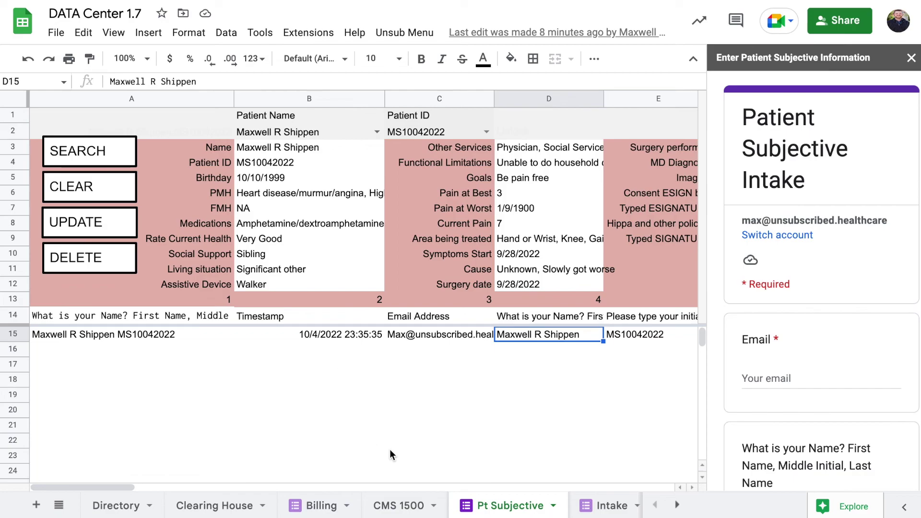
Select empty cell D21 and close the 'Enter Patient Subjective Information' sidebar.
left_click(501, 428)
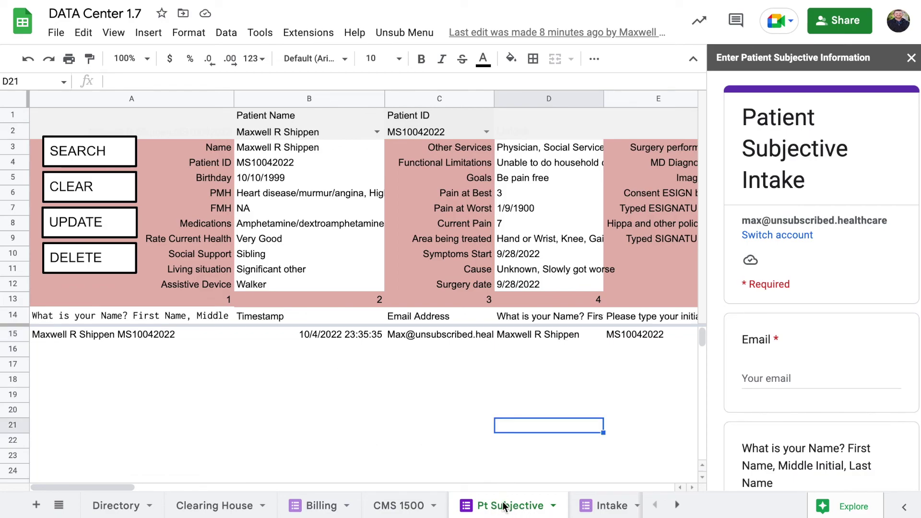
left_click(911, 58)
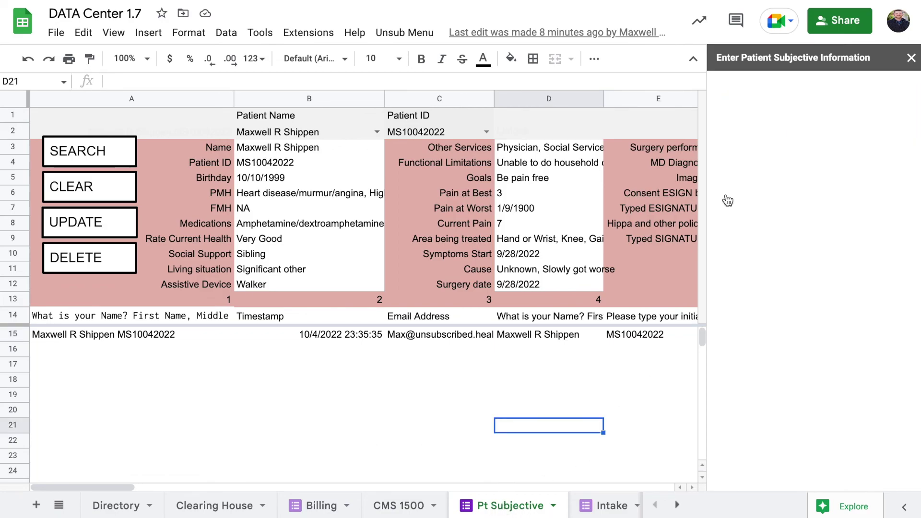